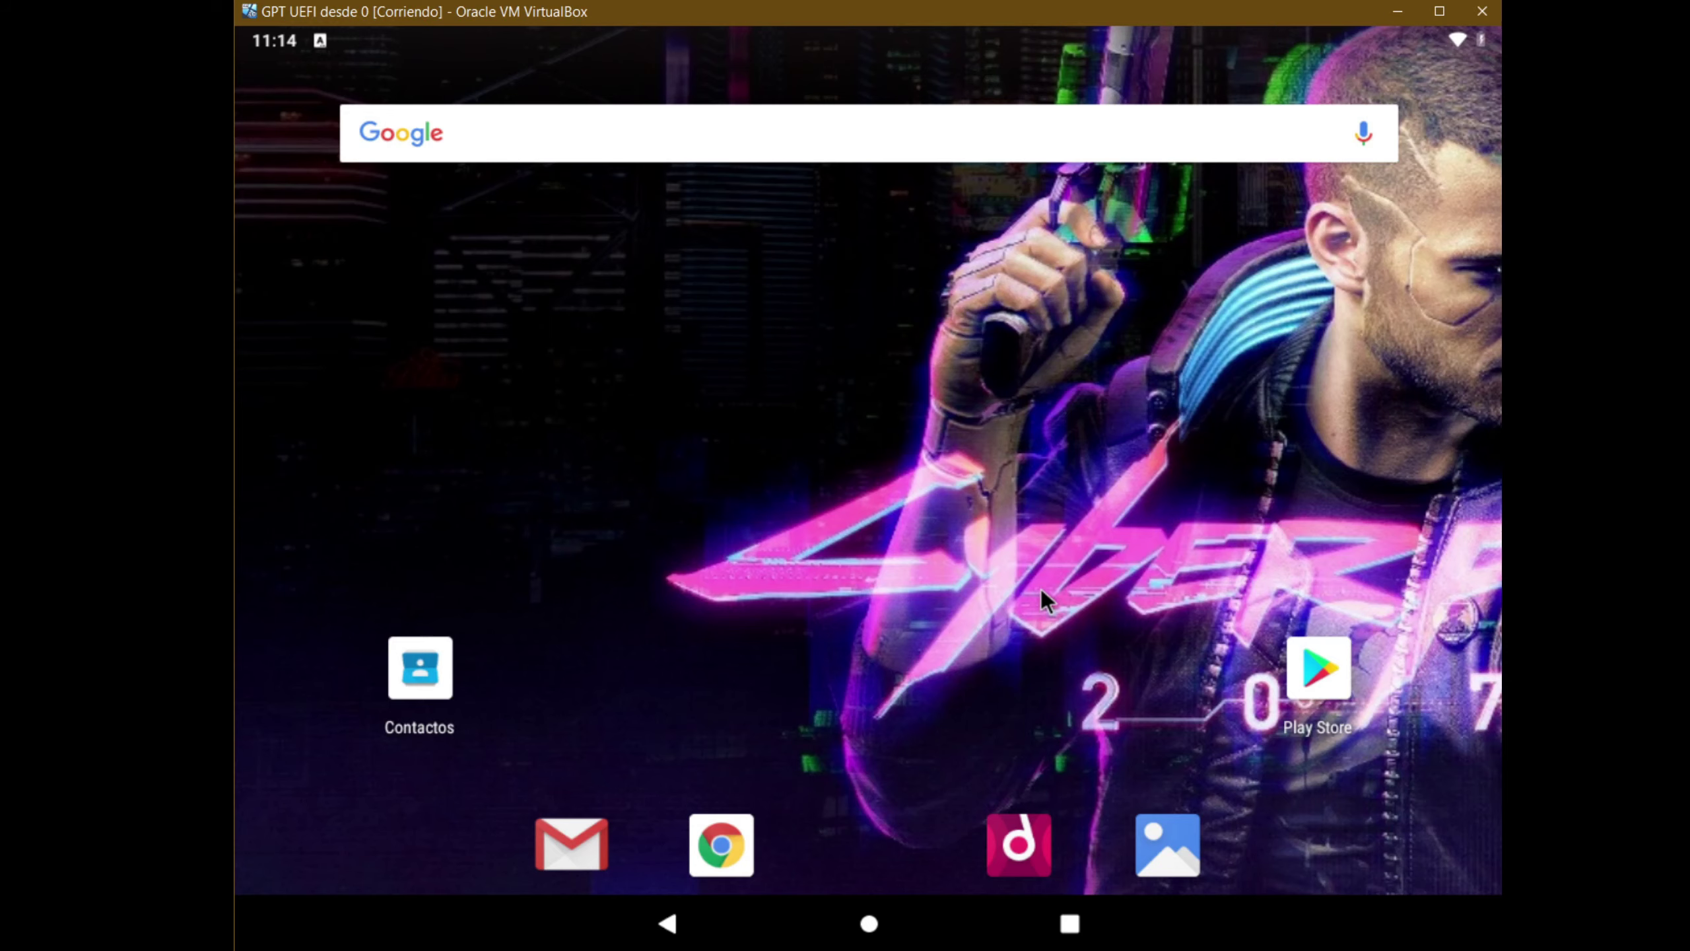
Send Android-x86 the shutdown signal from the VM window and choose the power-off option
click(1483, 13)
click(795, 534)
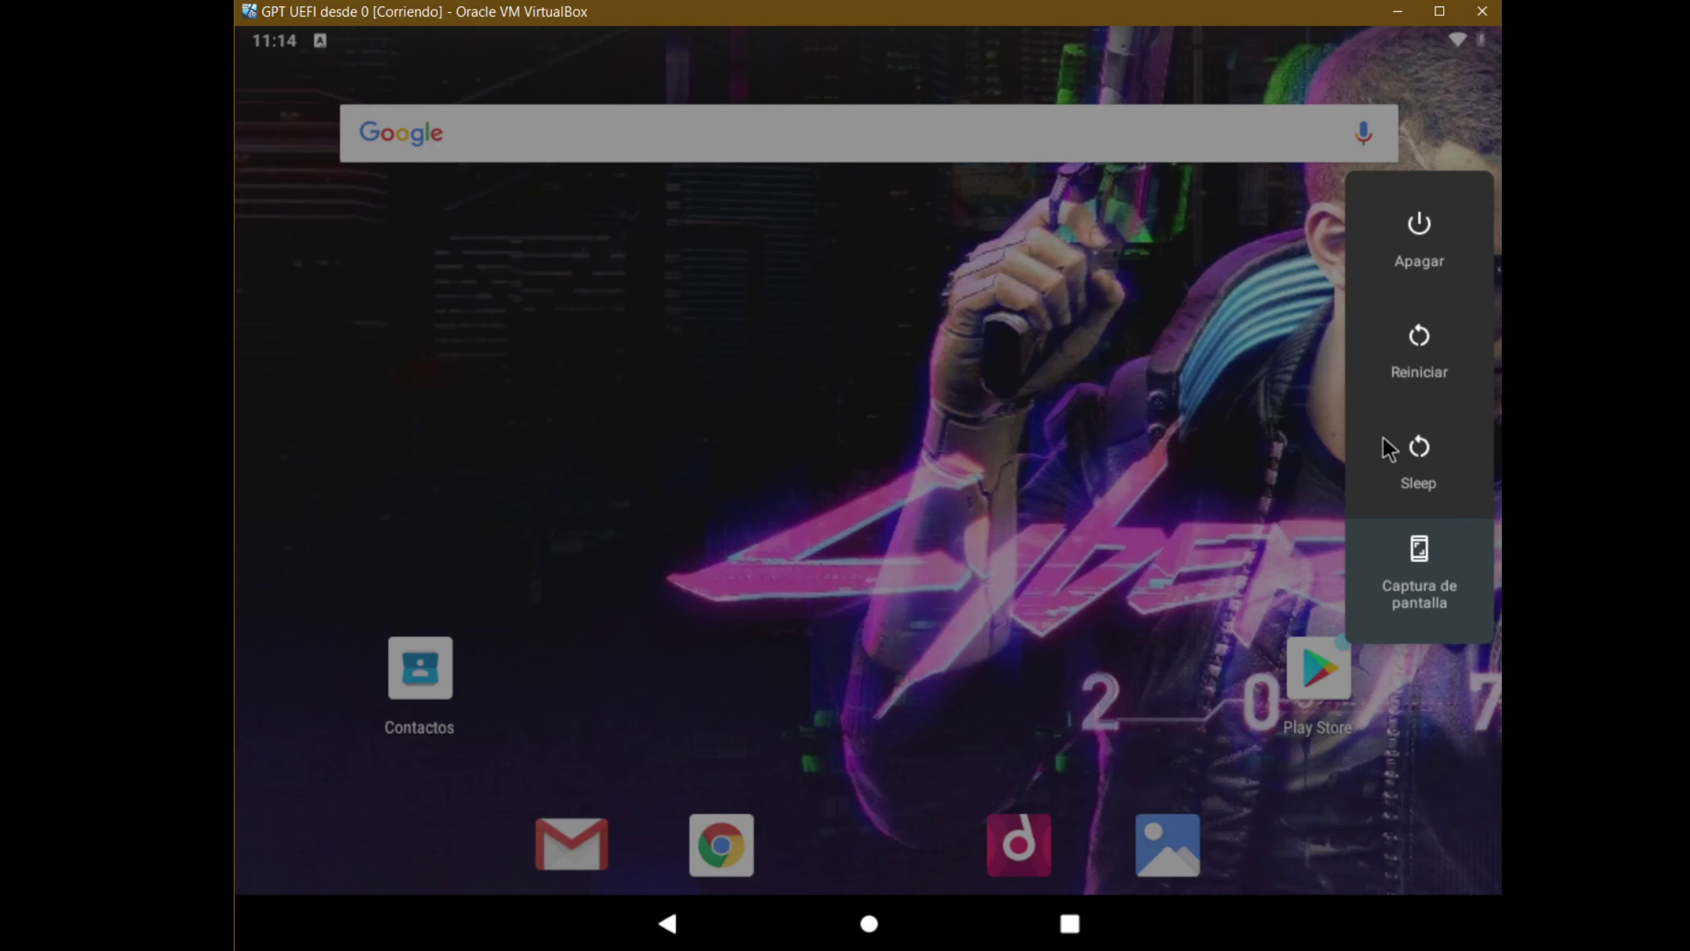
click(1409, 242)
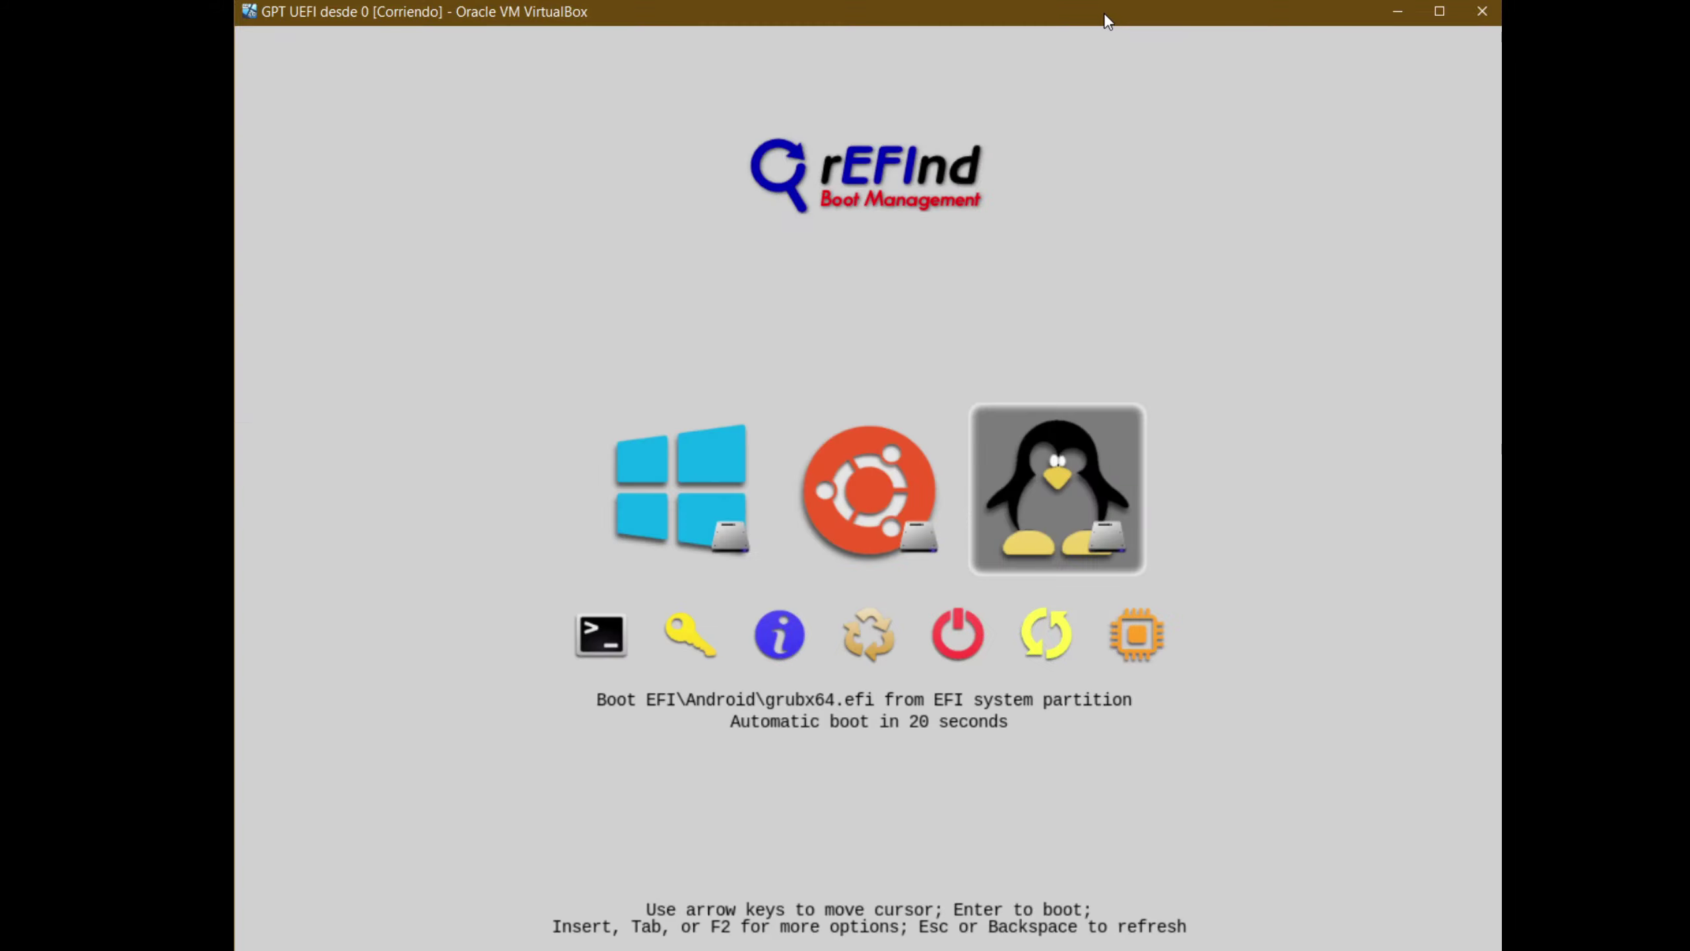
Pick the Ubuntu entry in rEFInd, boot it, and focus the VM window
key(Left)
key(Return)
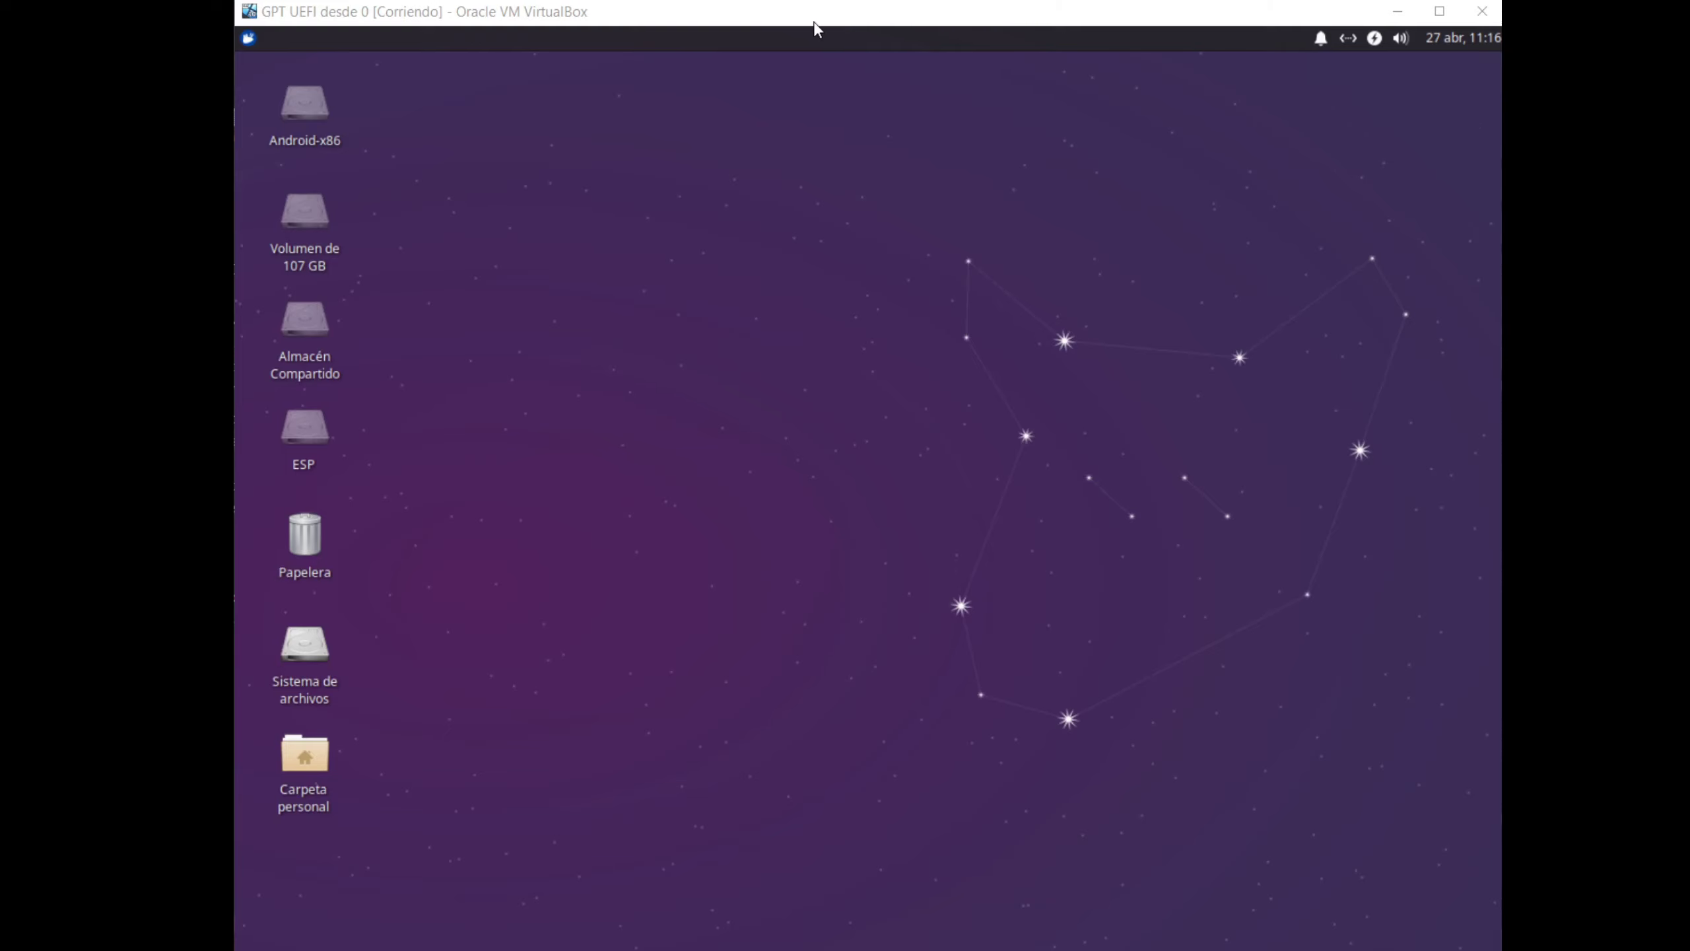
click(805, 33)
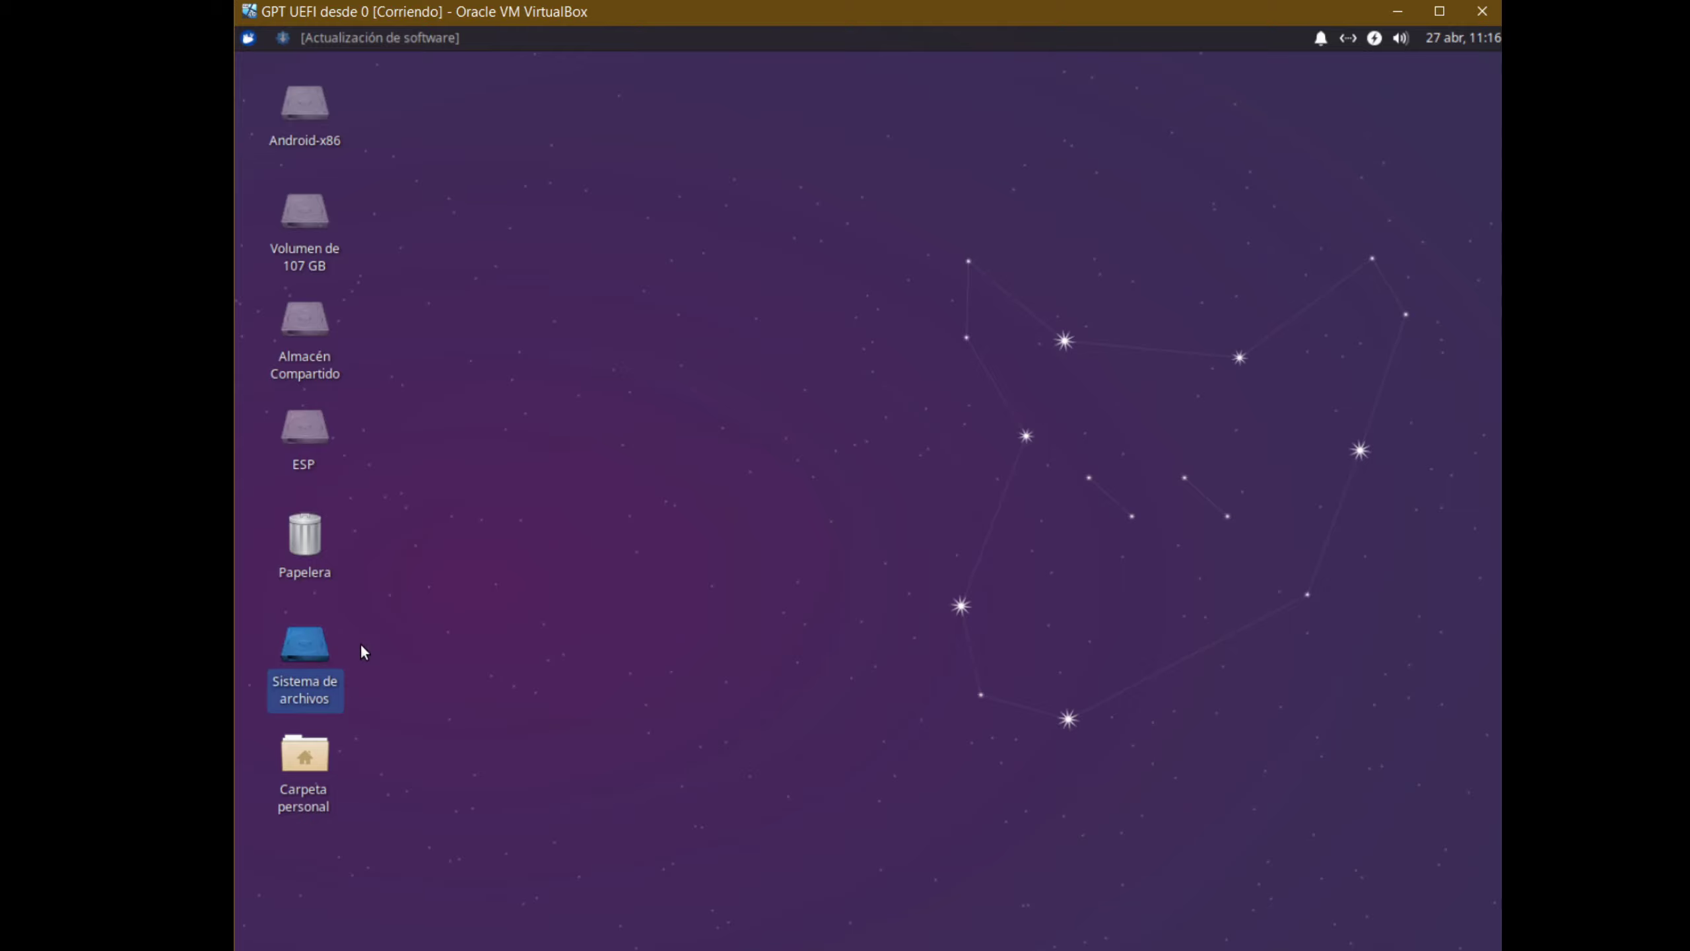
Open the Almacén Compartido partition from the desktop in Thunar
click(319, 350)
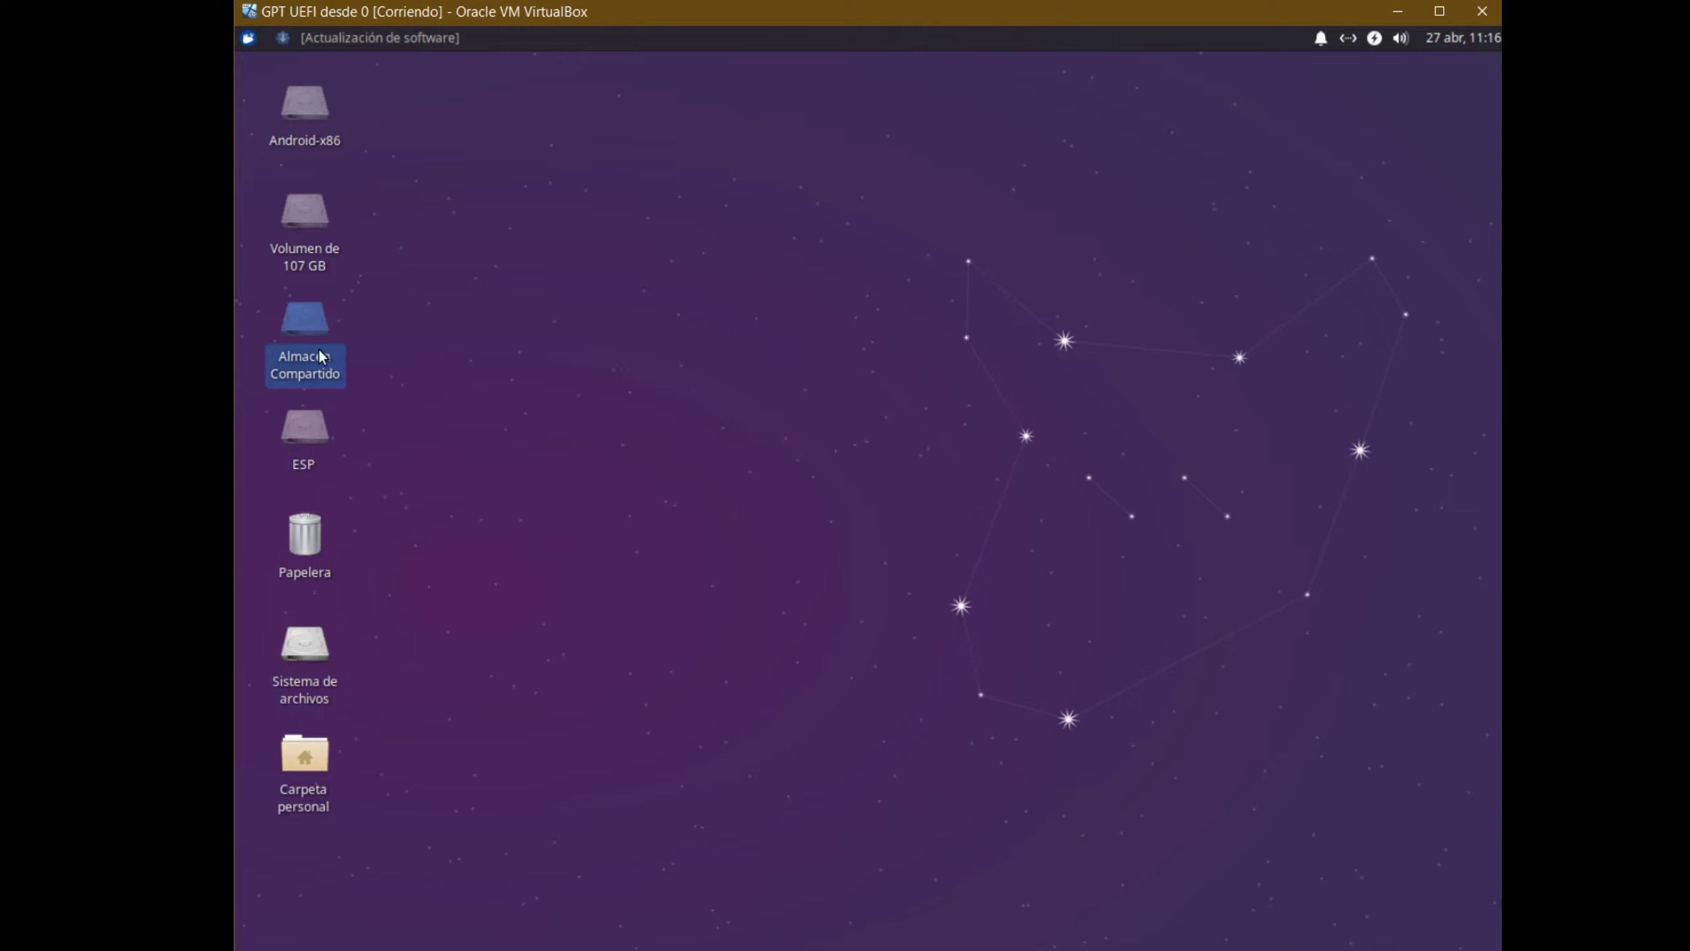
double_click(309, 333)
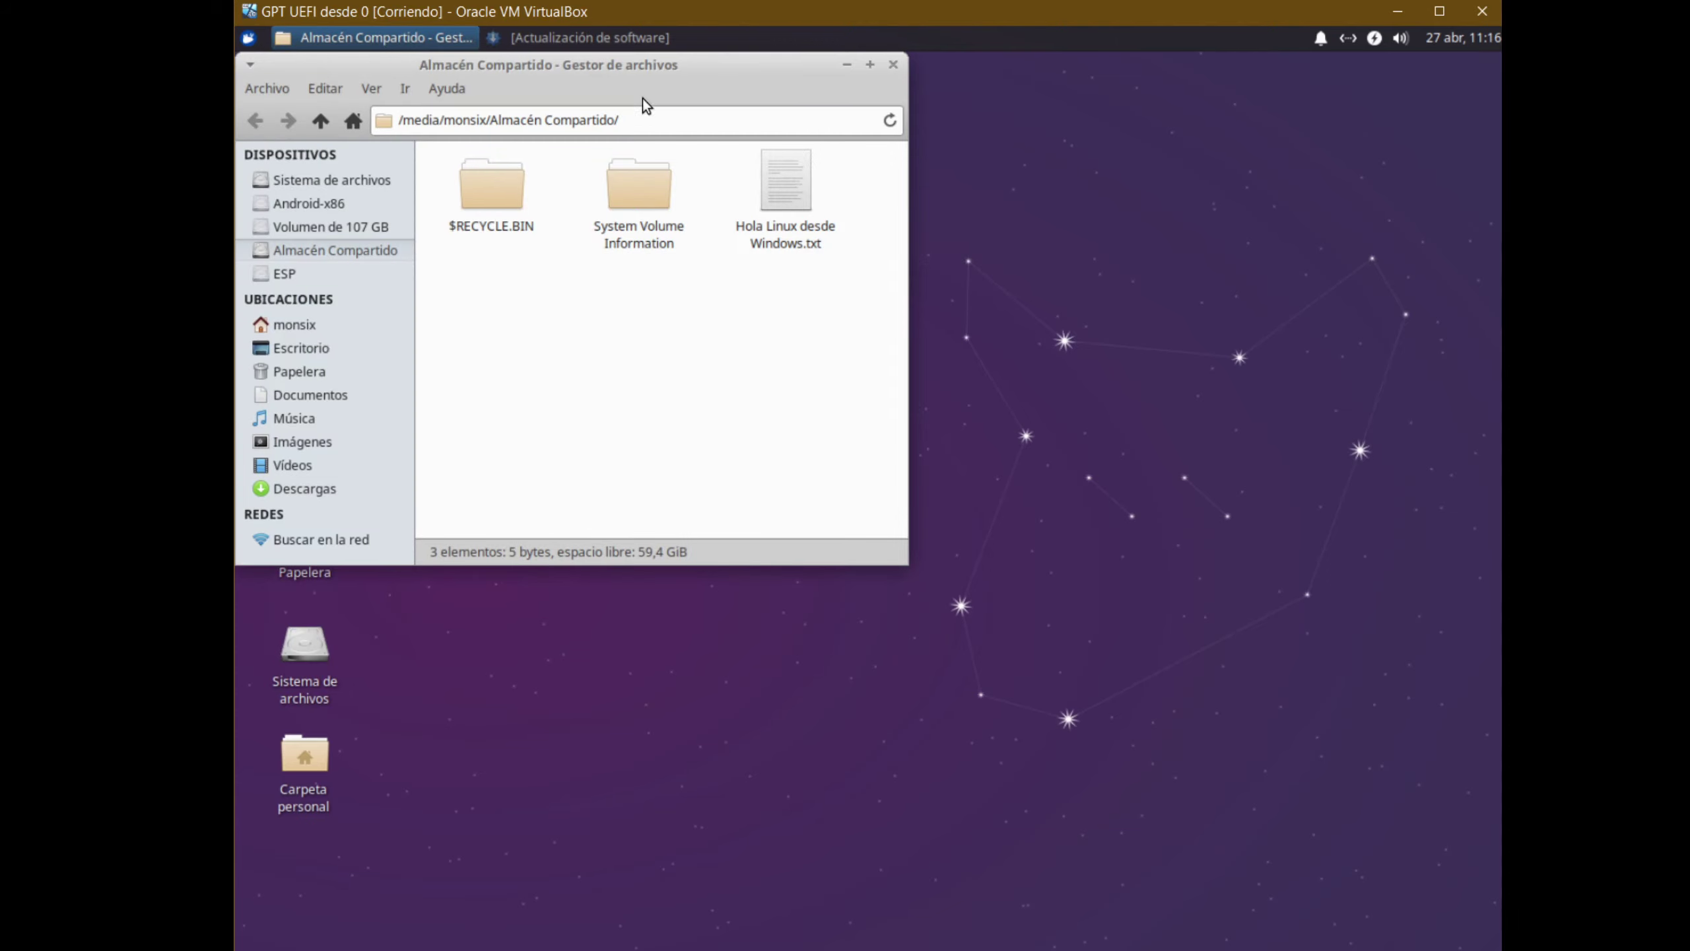
drag(629, 65, 1077, 193)
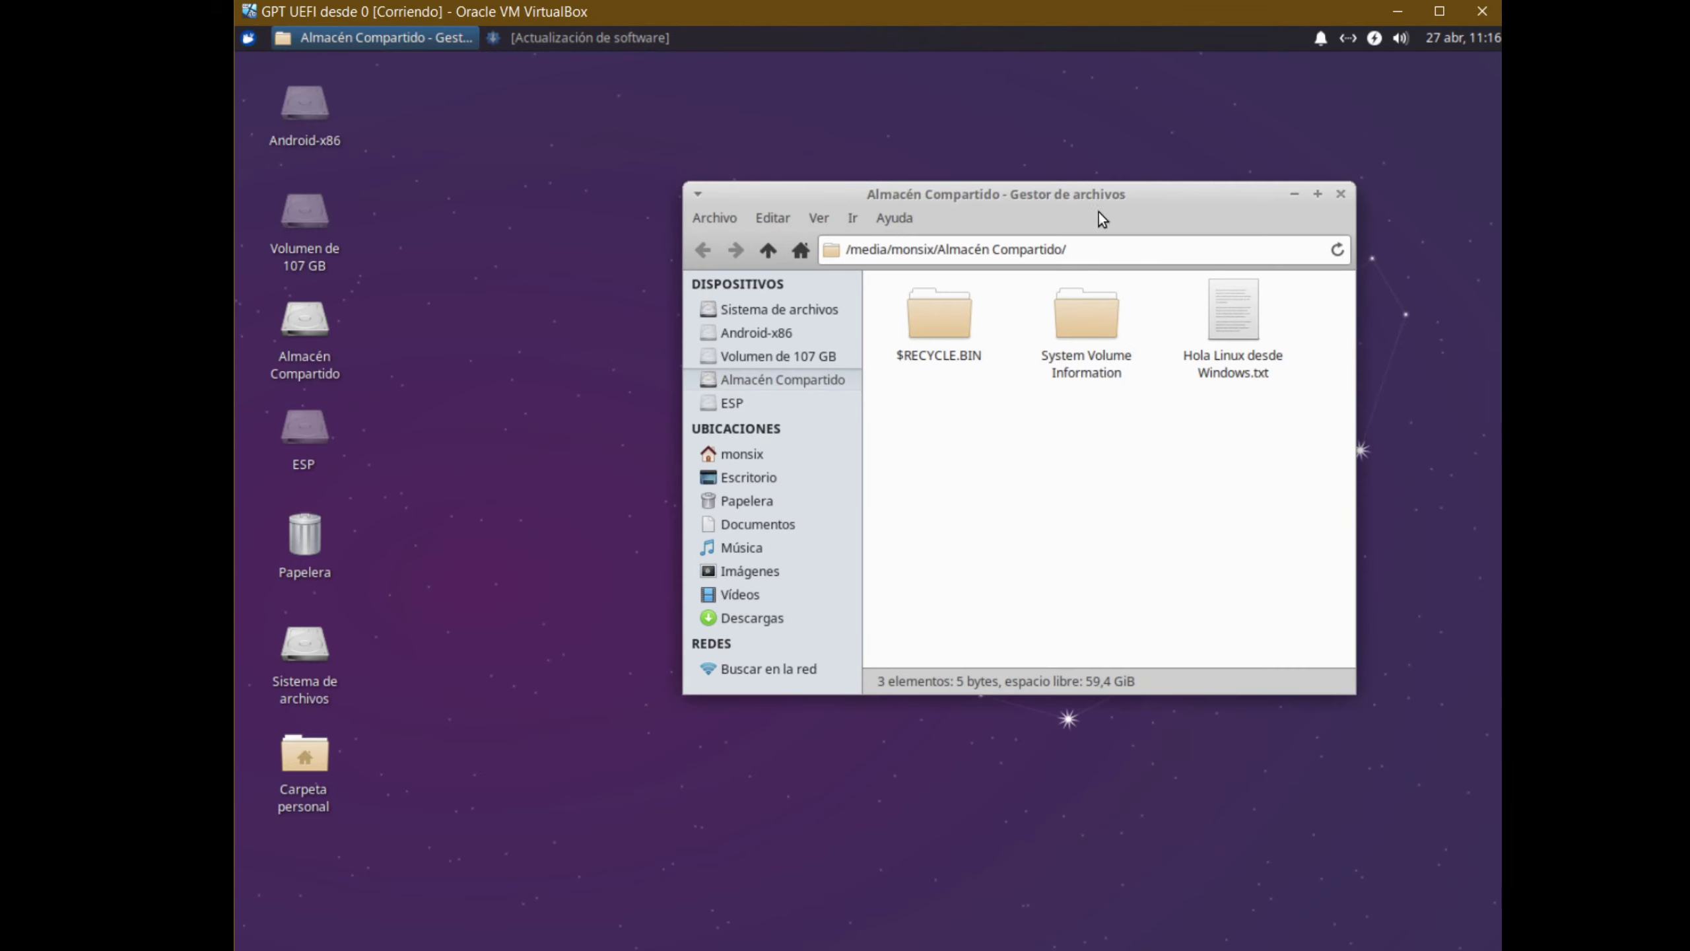
View 'Hola Linux desde Windows.txt' in Mousepad, confirming it says holas, then close it
click(1233, 353)
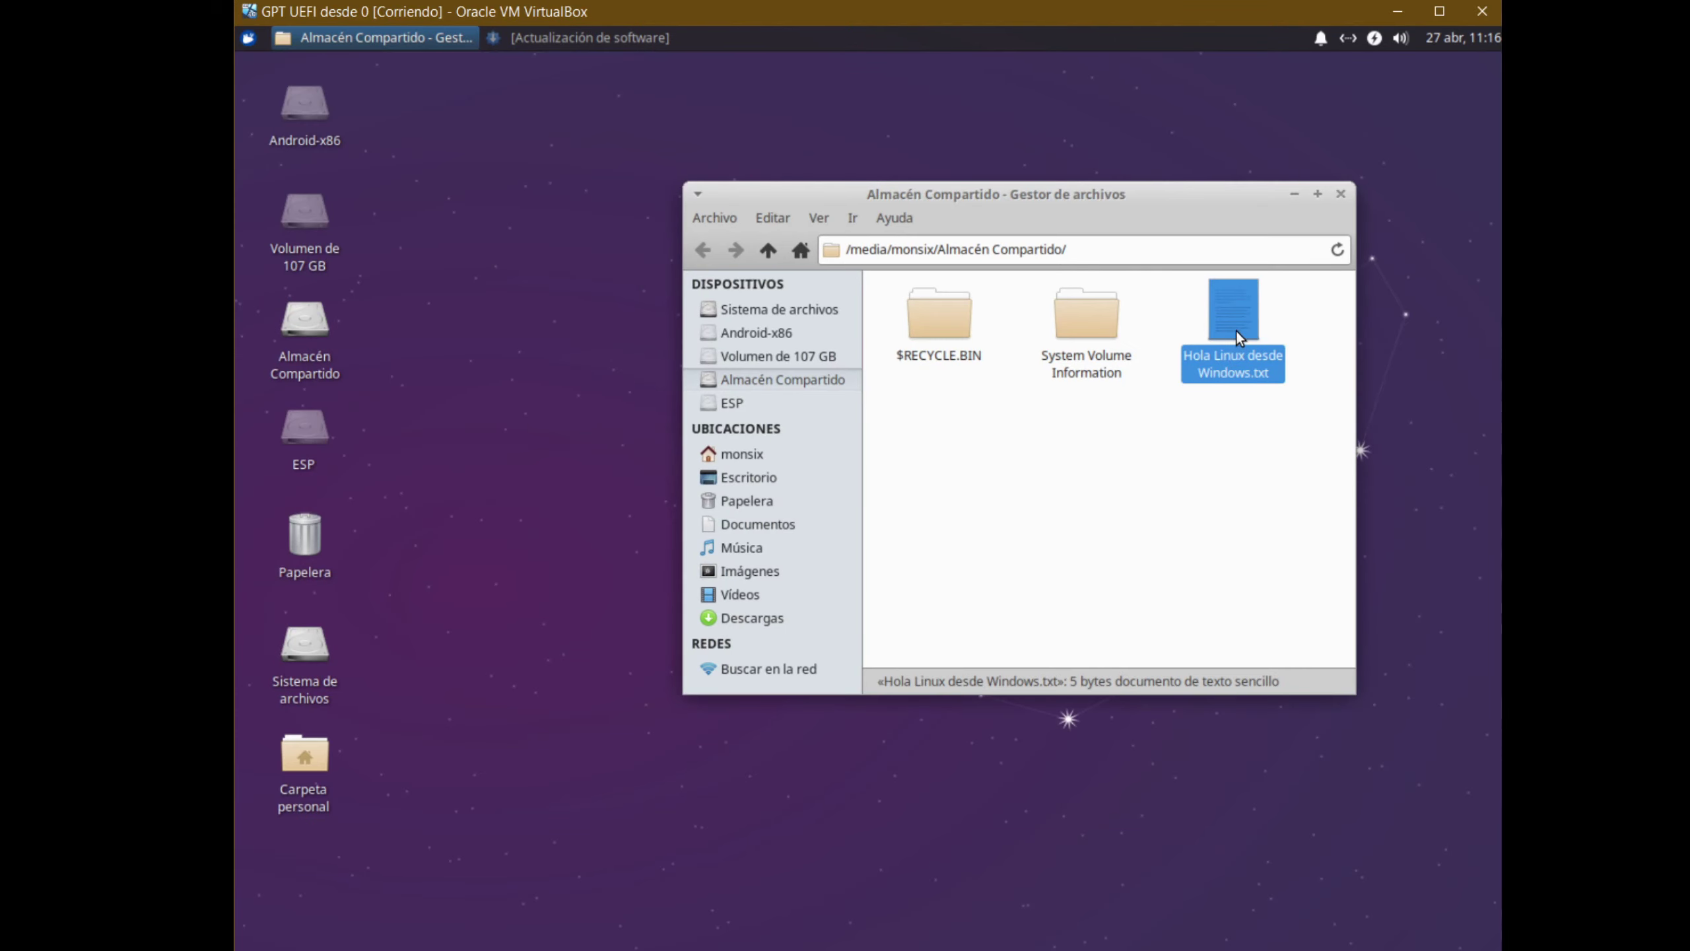
double_click(1236, 330)
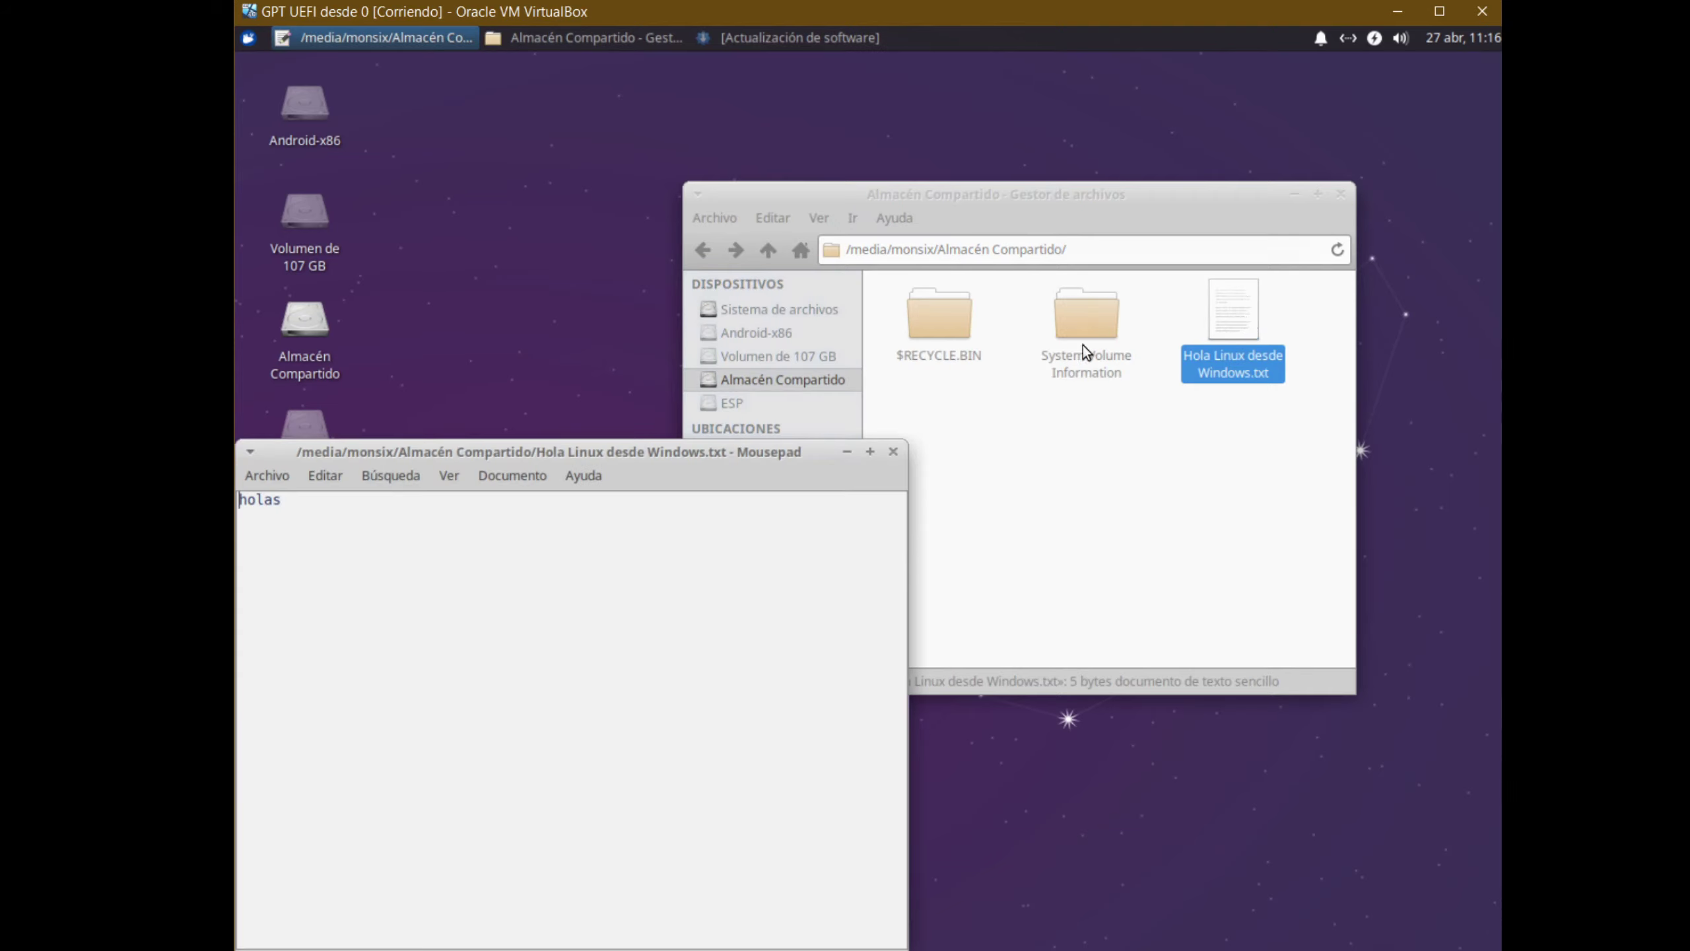
drag(647, 455, 862, 324)
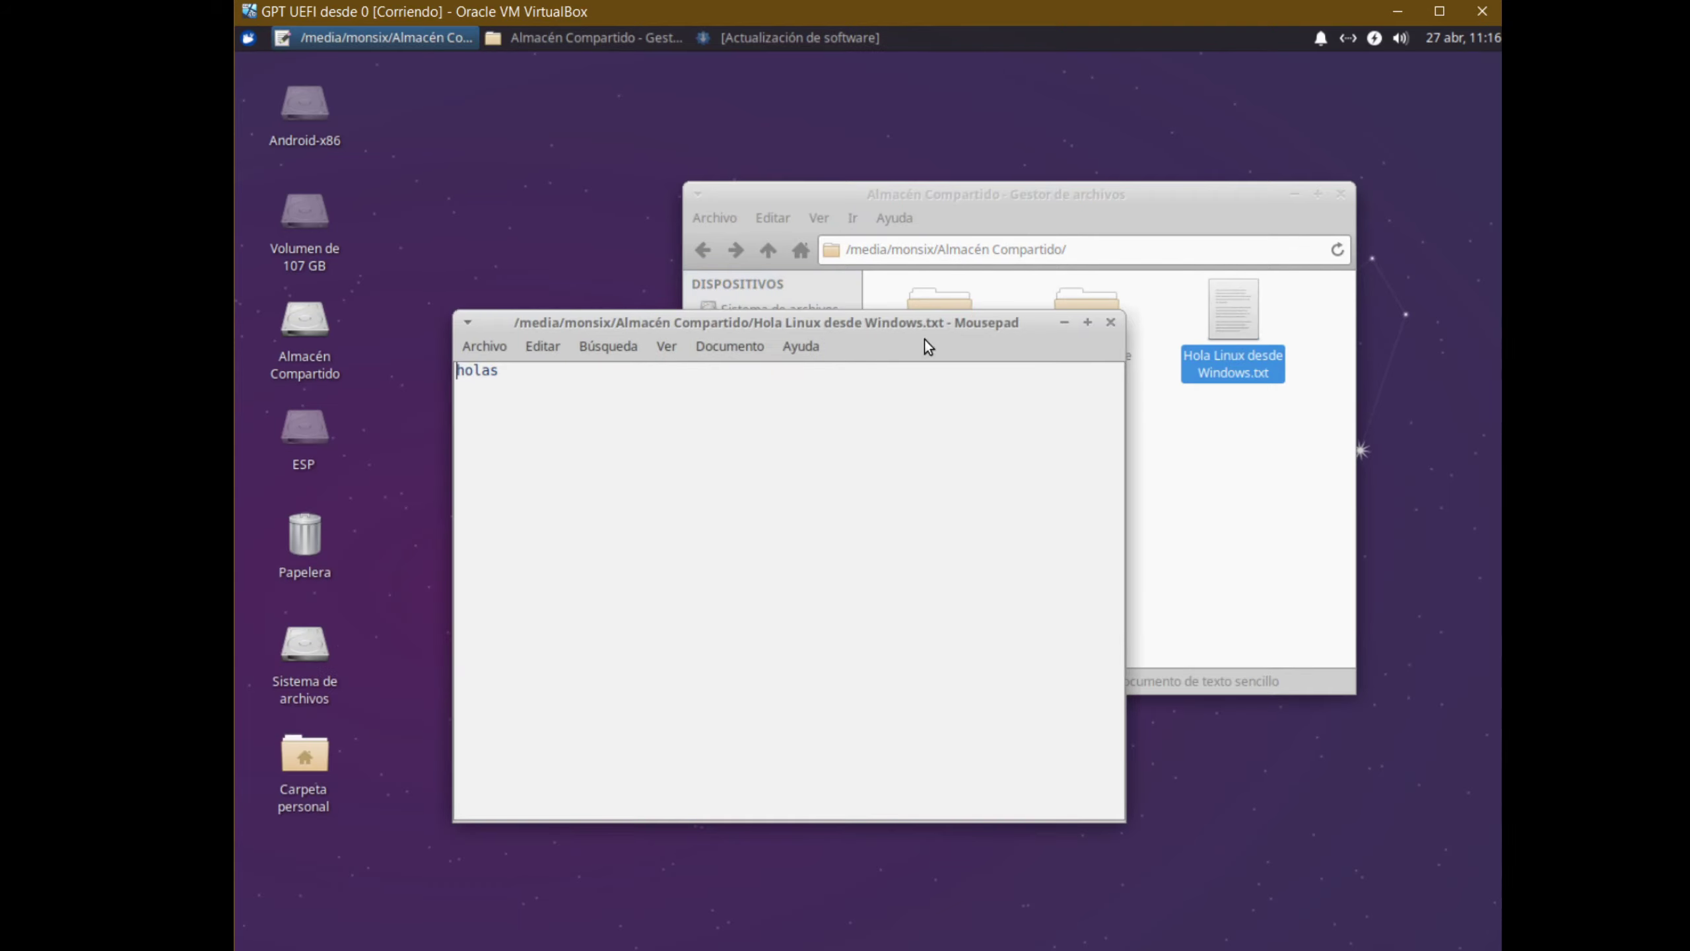
click(1110, 322)
click(1077, 462)
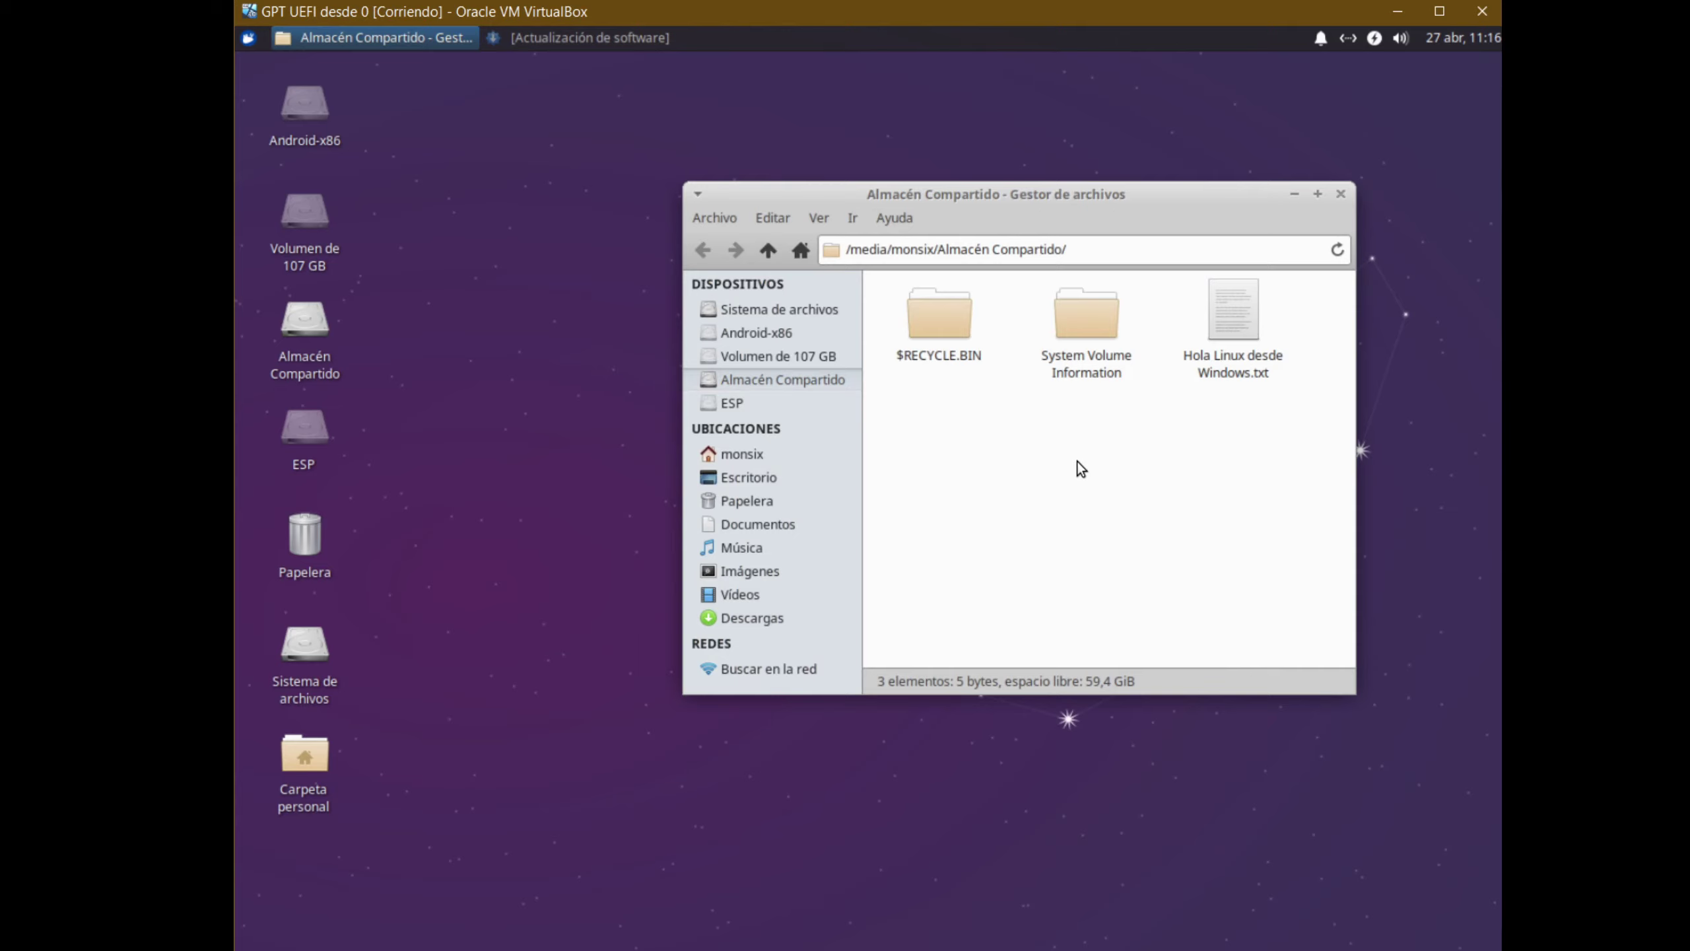
Create a new plain text document named 'Hola Windows desde Linux' in Almacén Compartido
right_click(1078, 462)
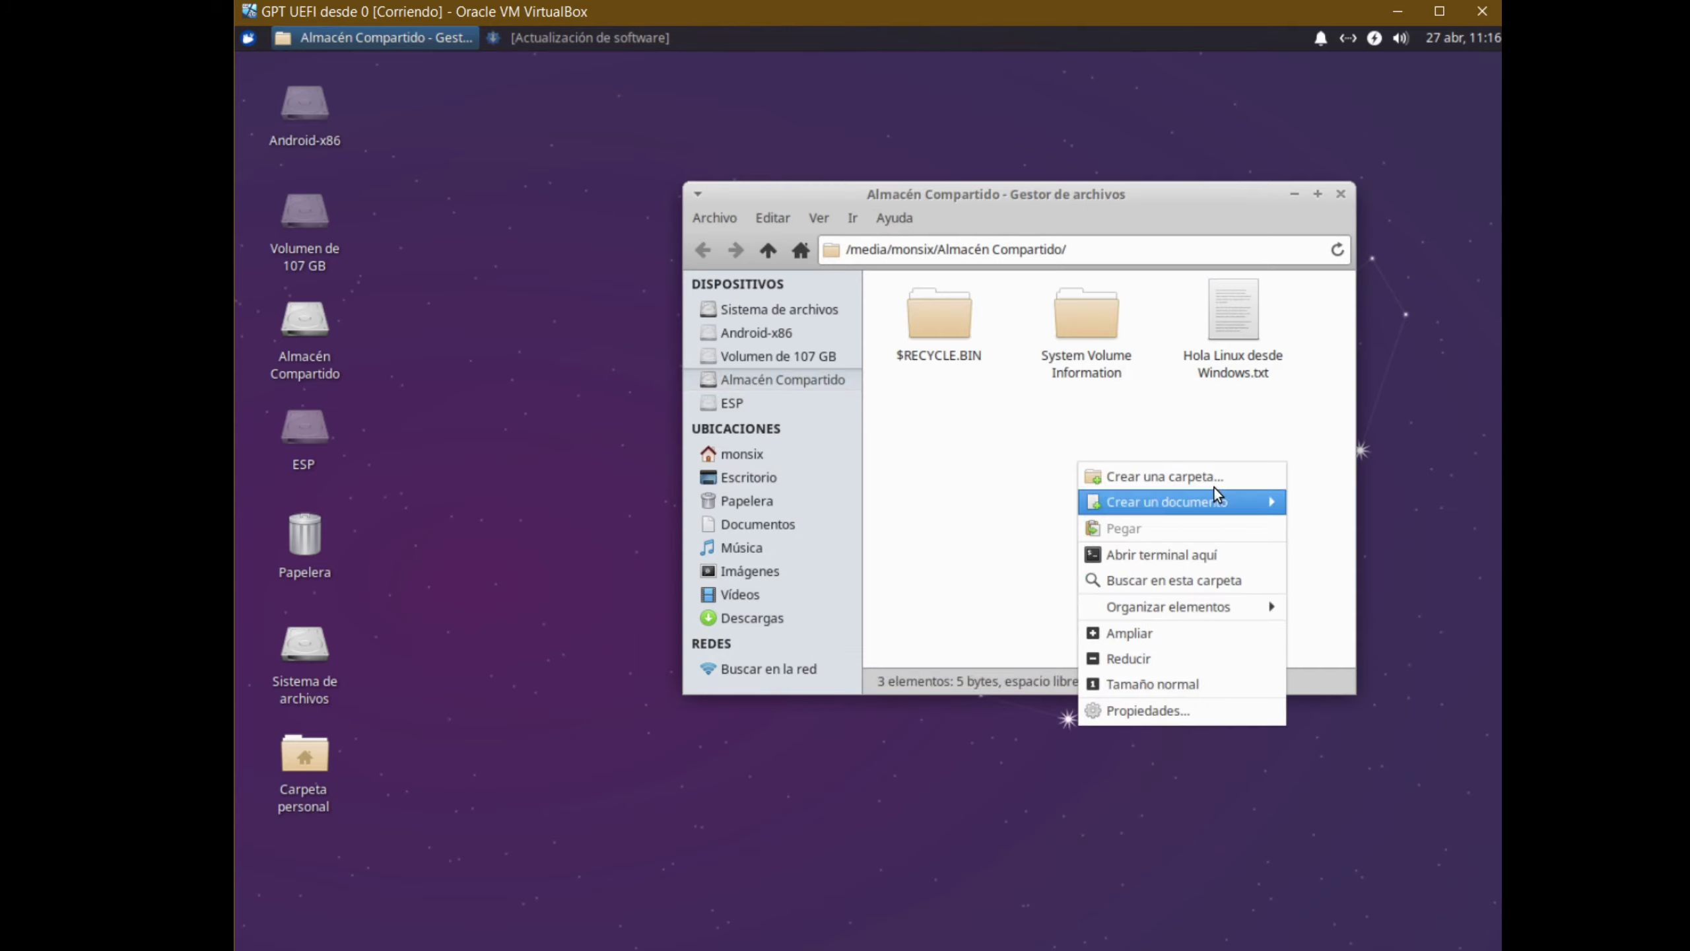
mouse_move(1205, 508)
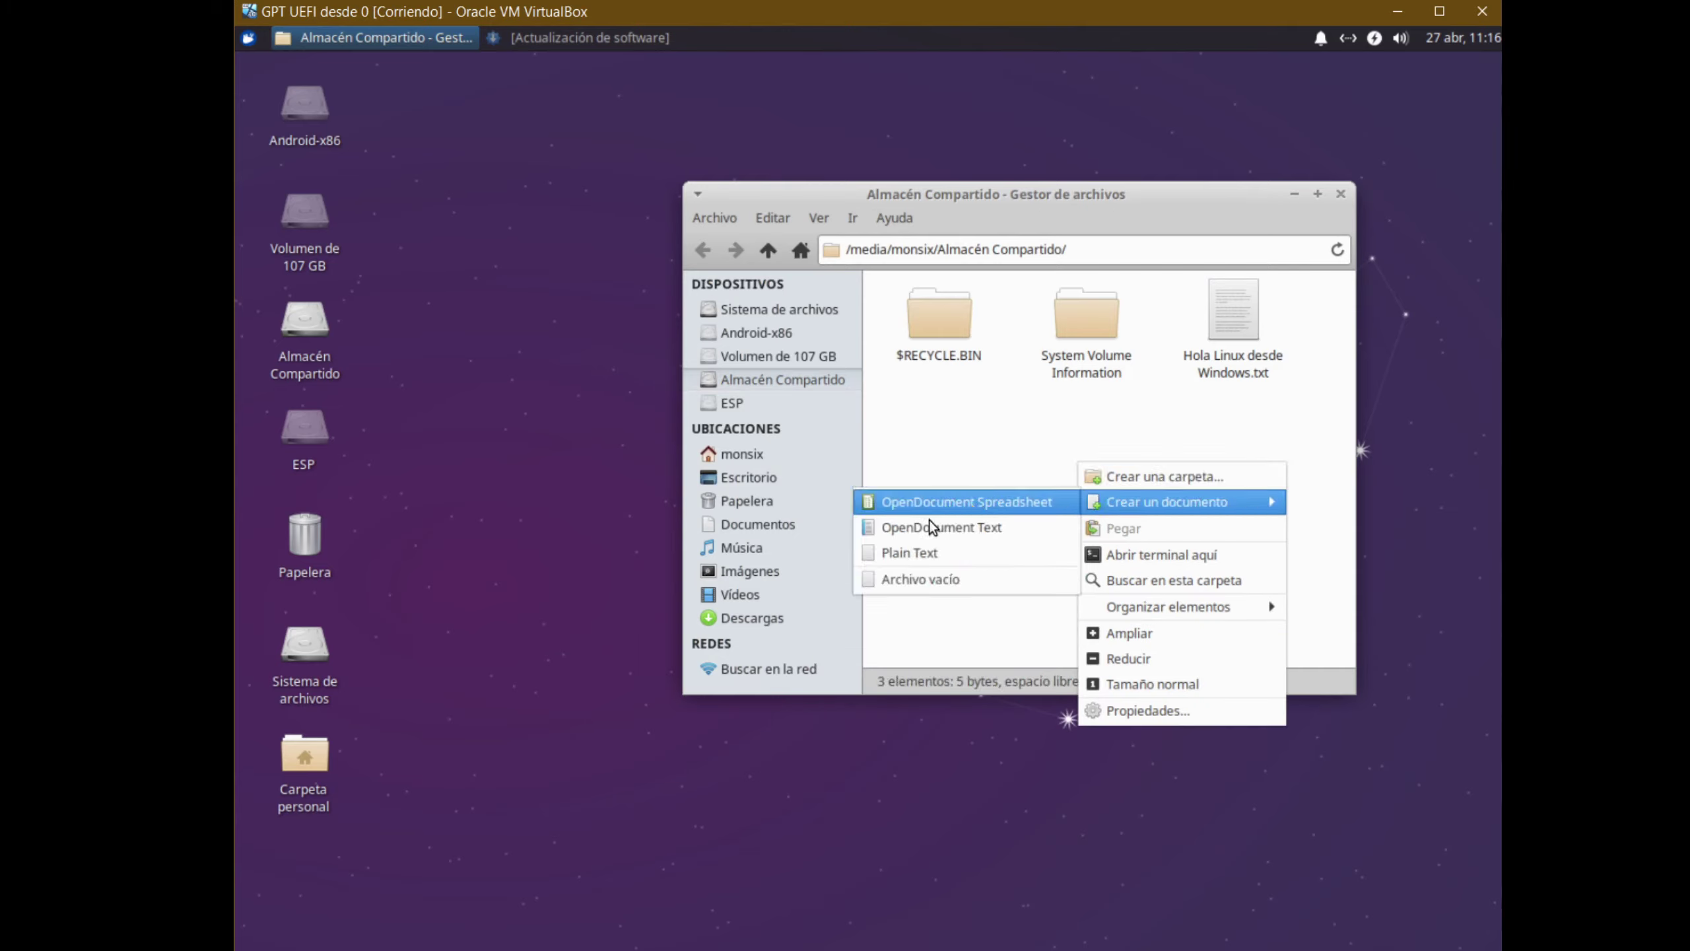
click(928, 553)
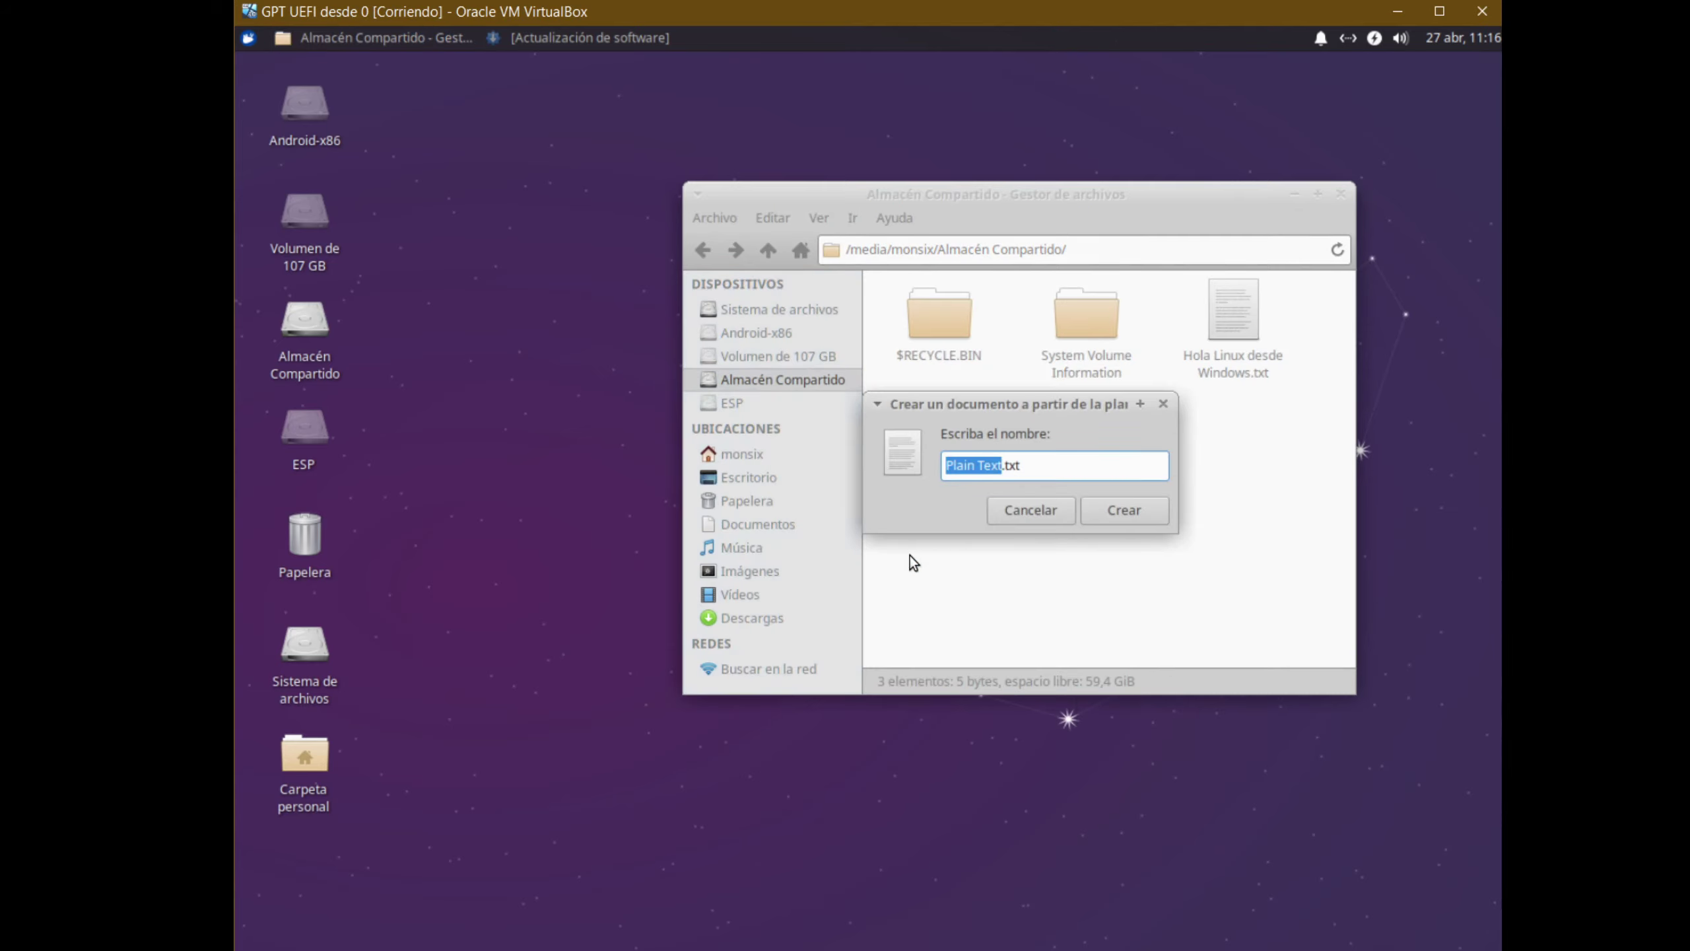
text(Hola)
text( Wi)
text(ndows desde L)
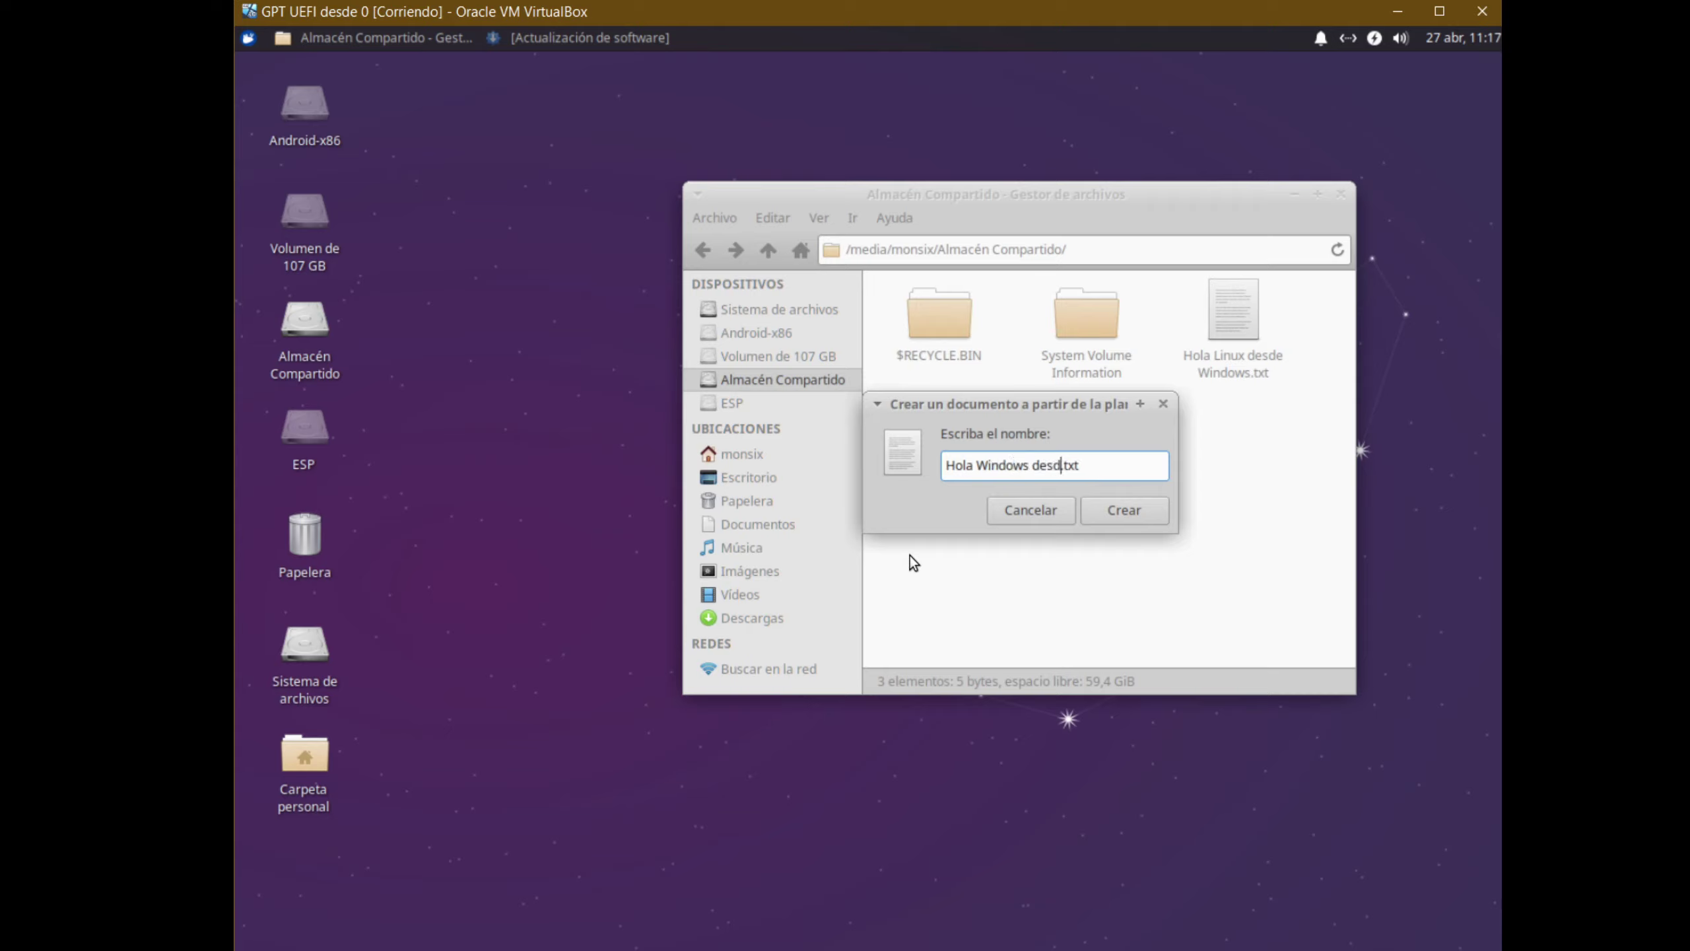
text(inuz)
key(BackSpace)
text(x)
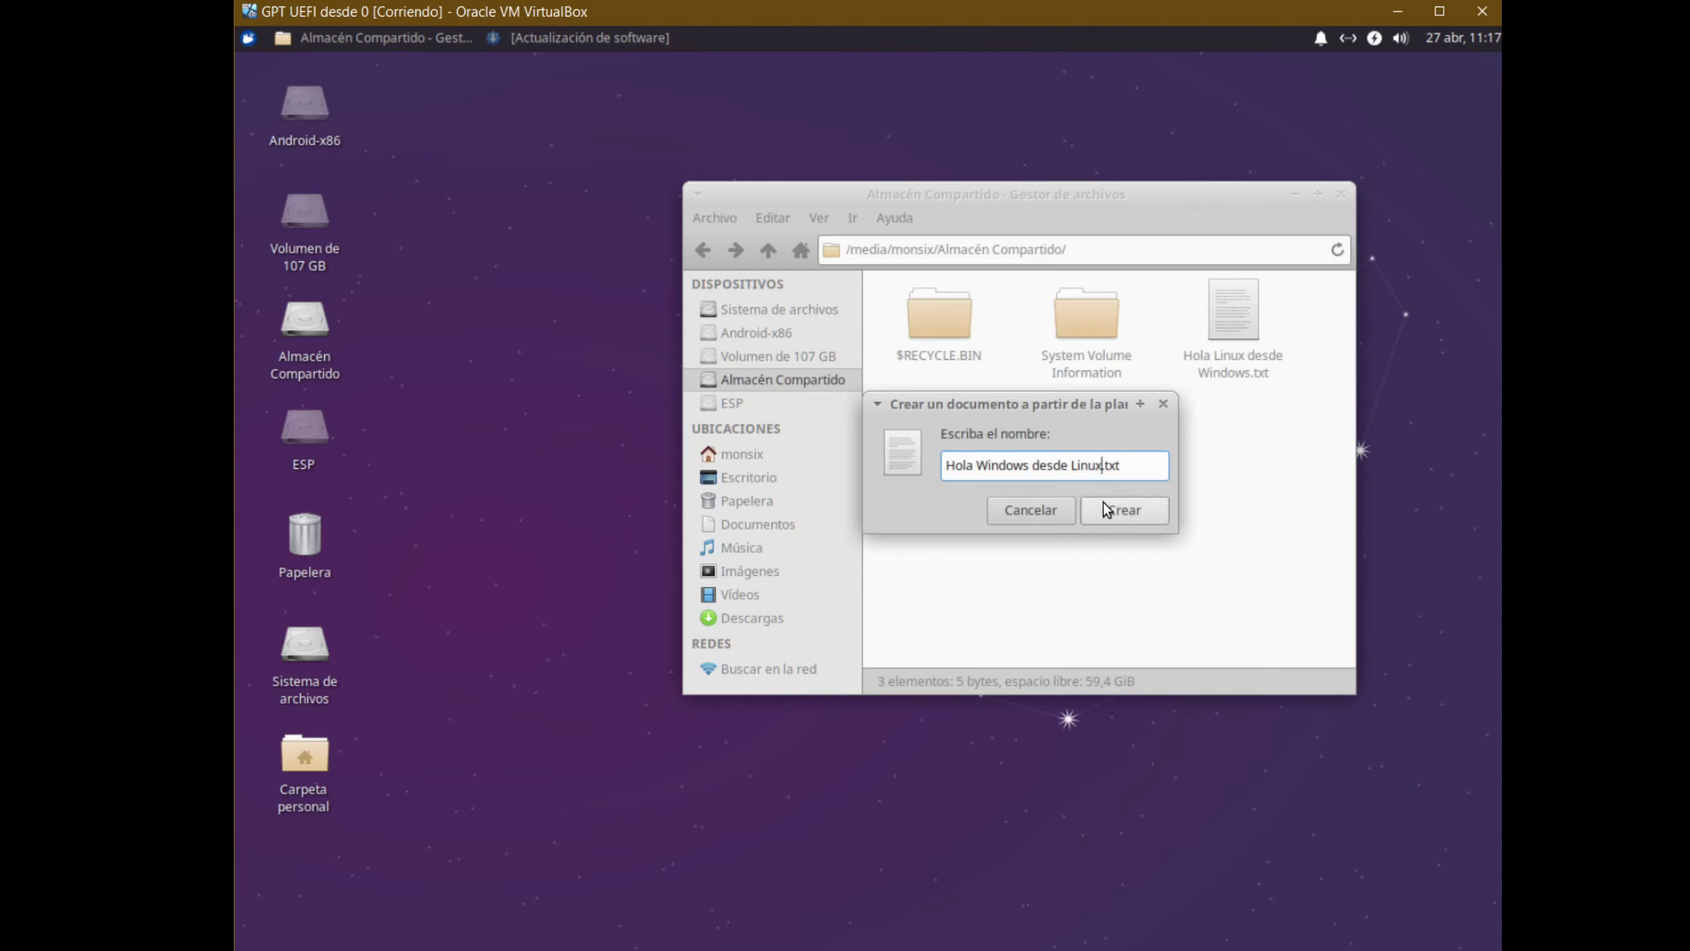
click(1122, 511)
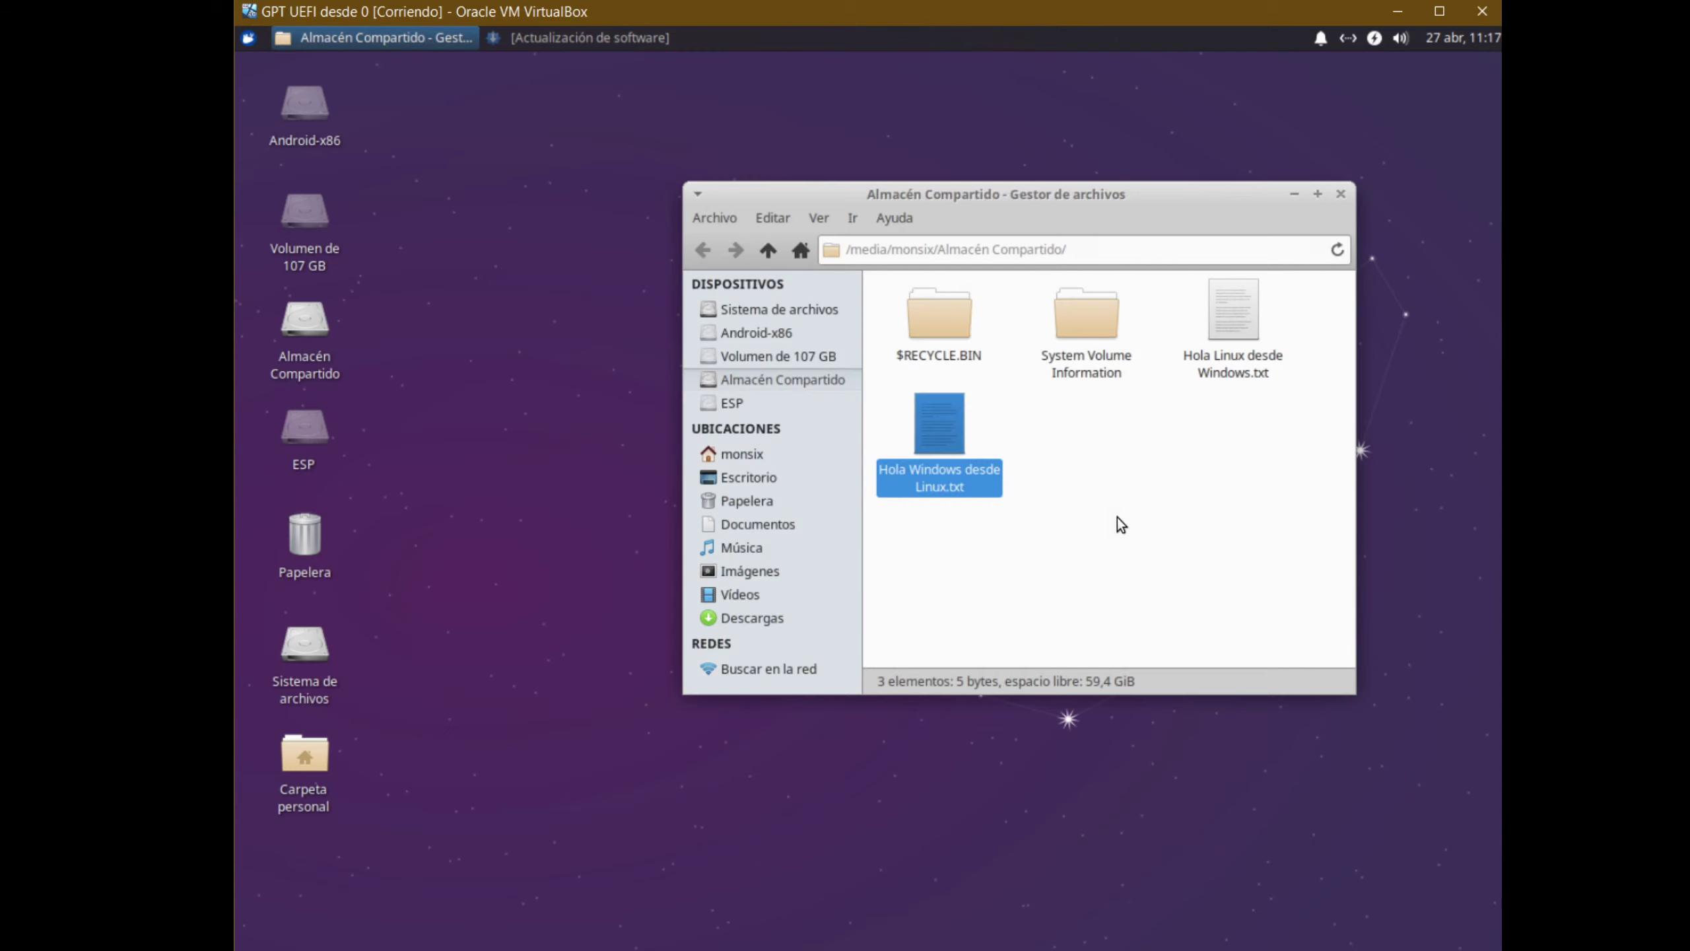
Write 'hola' into the new file and save it on closing
double_click(975, 432)
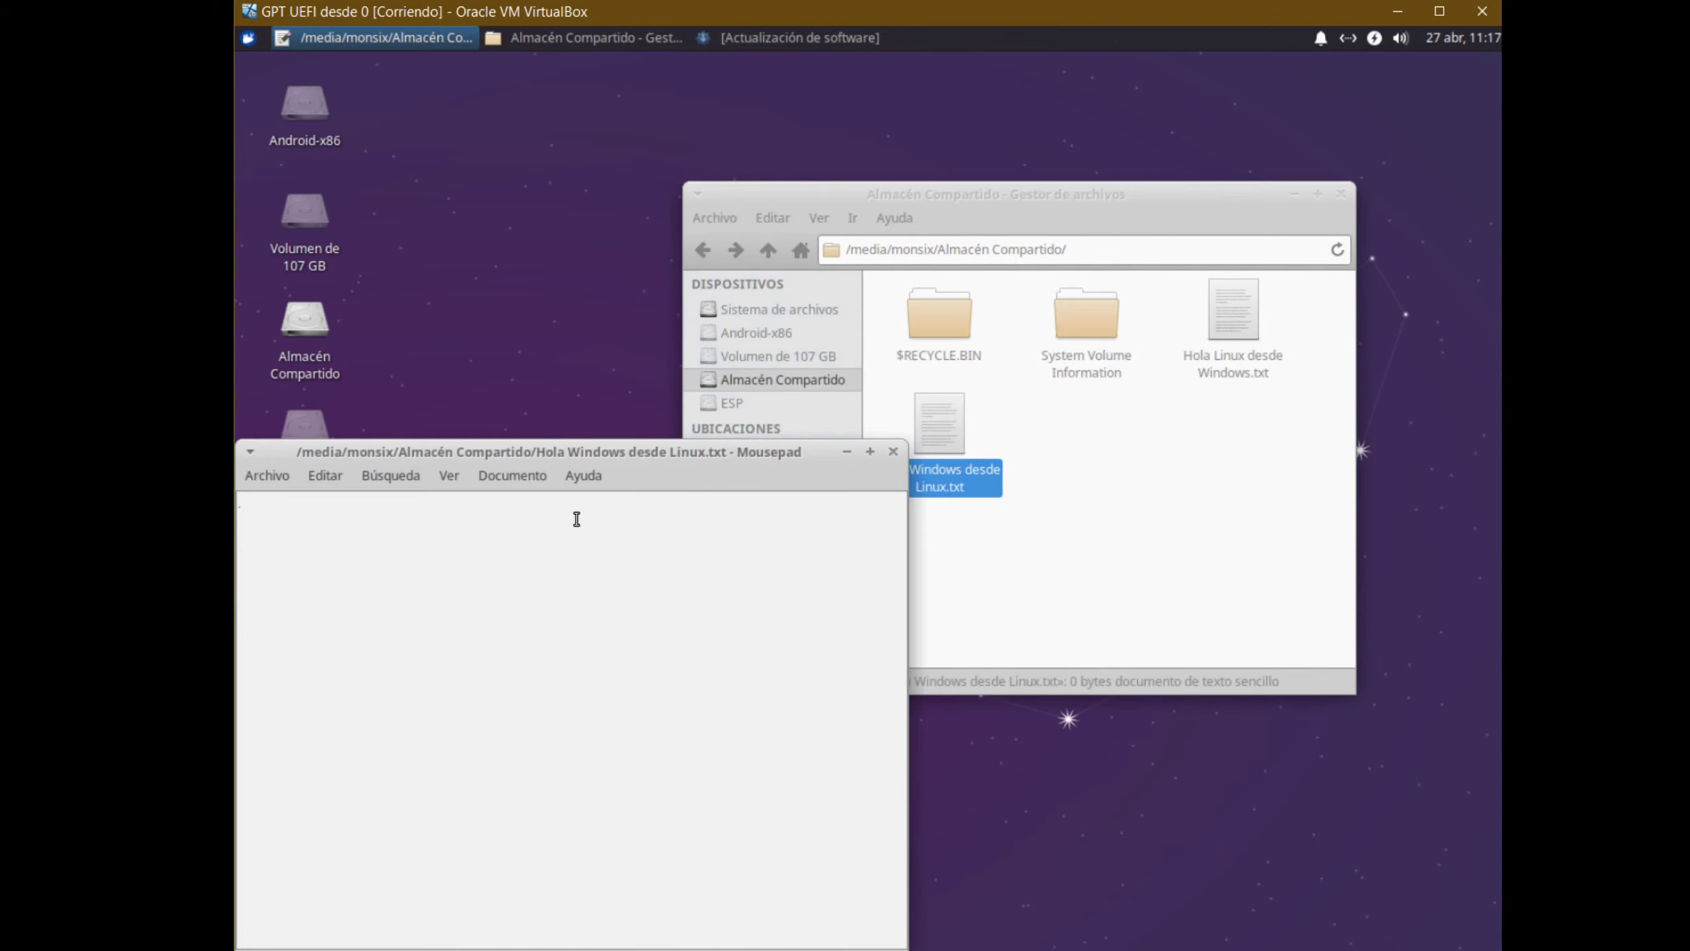
text(hola)
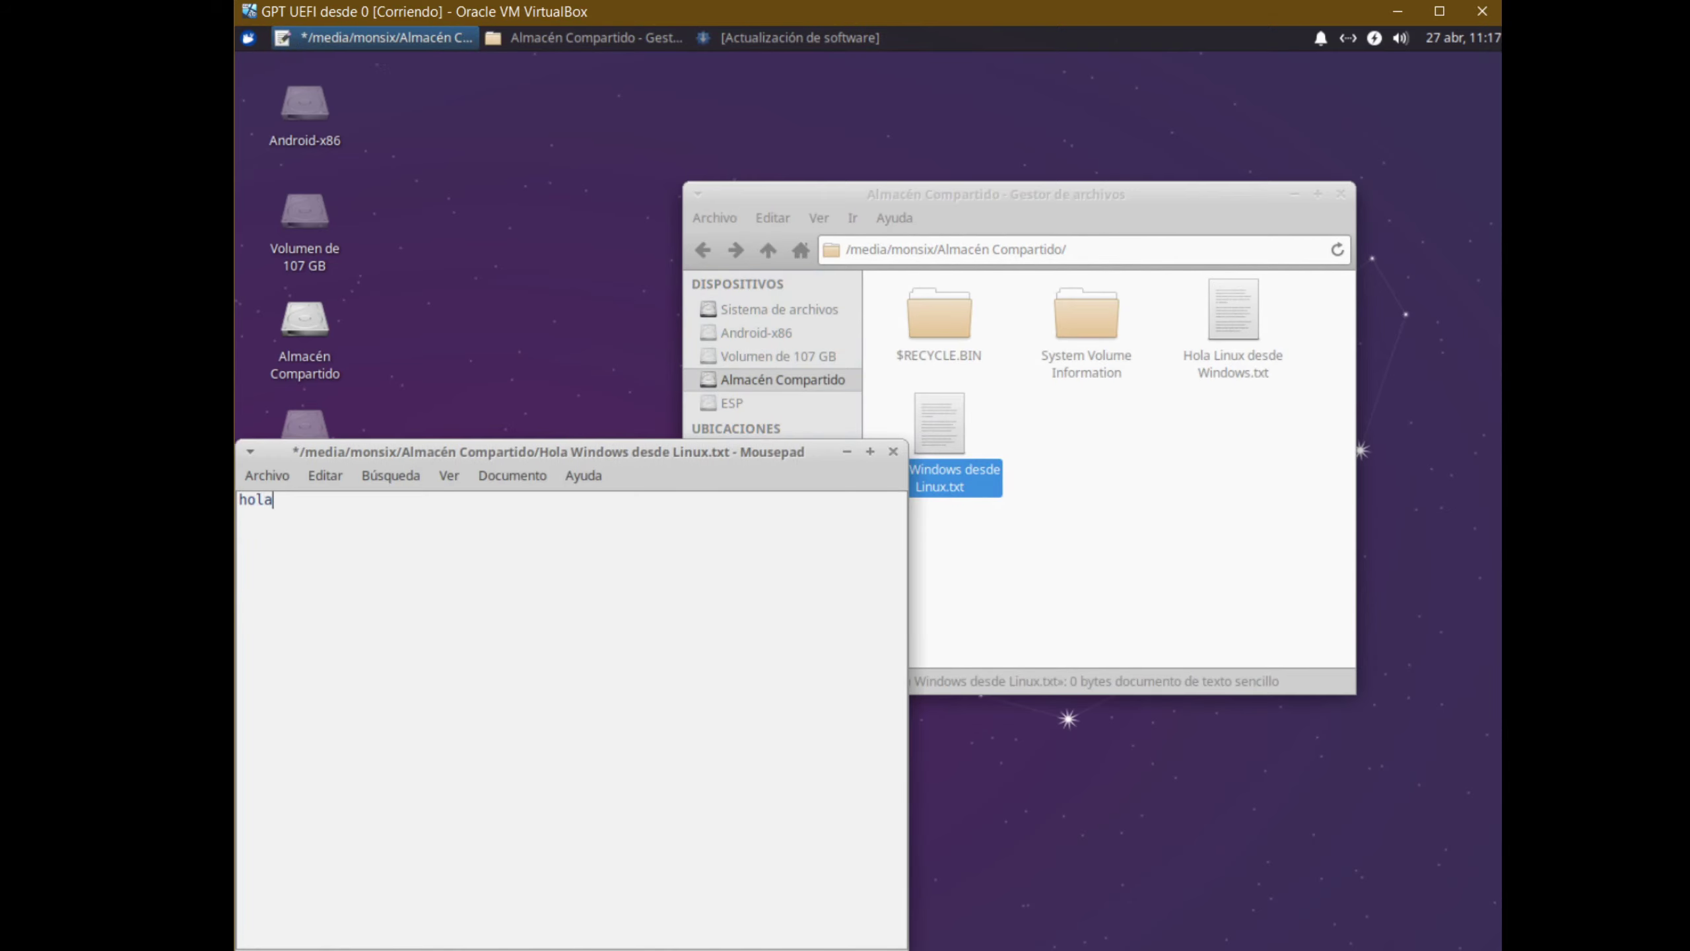
click(894, 452)
click(740, 774)
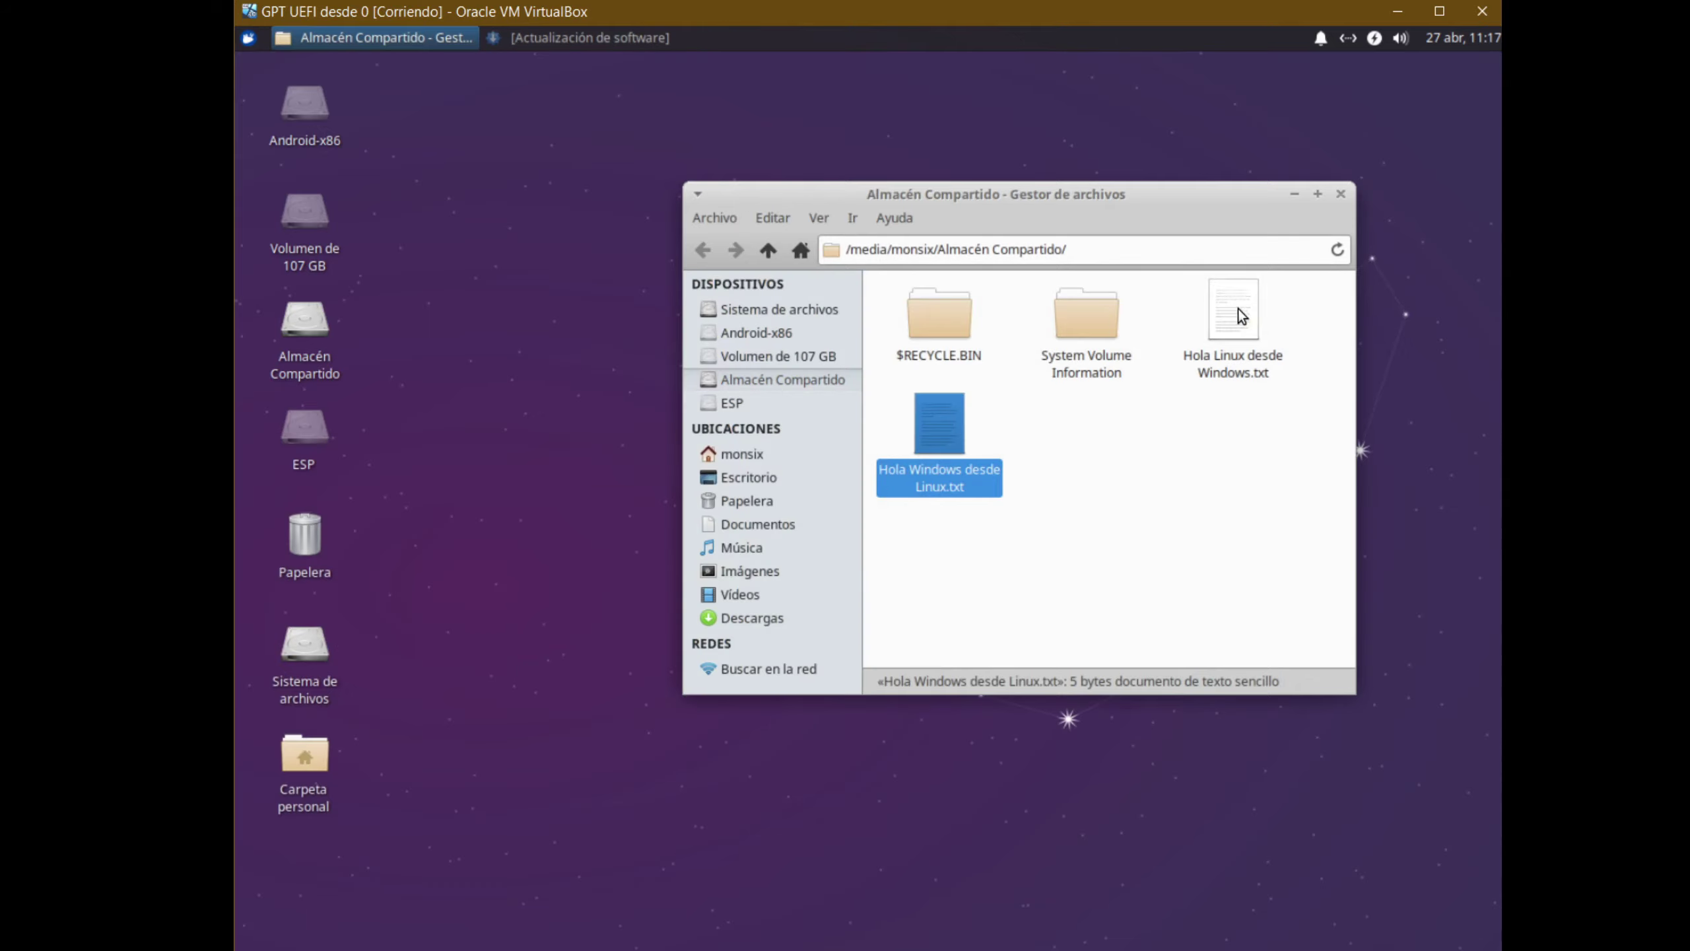
Close Almacén Compartido and browse Android-x86 into android-9.0-r2/data/bootchart
click(1340, 194)
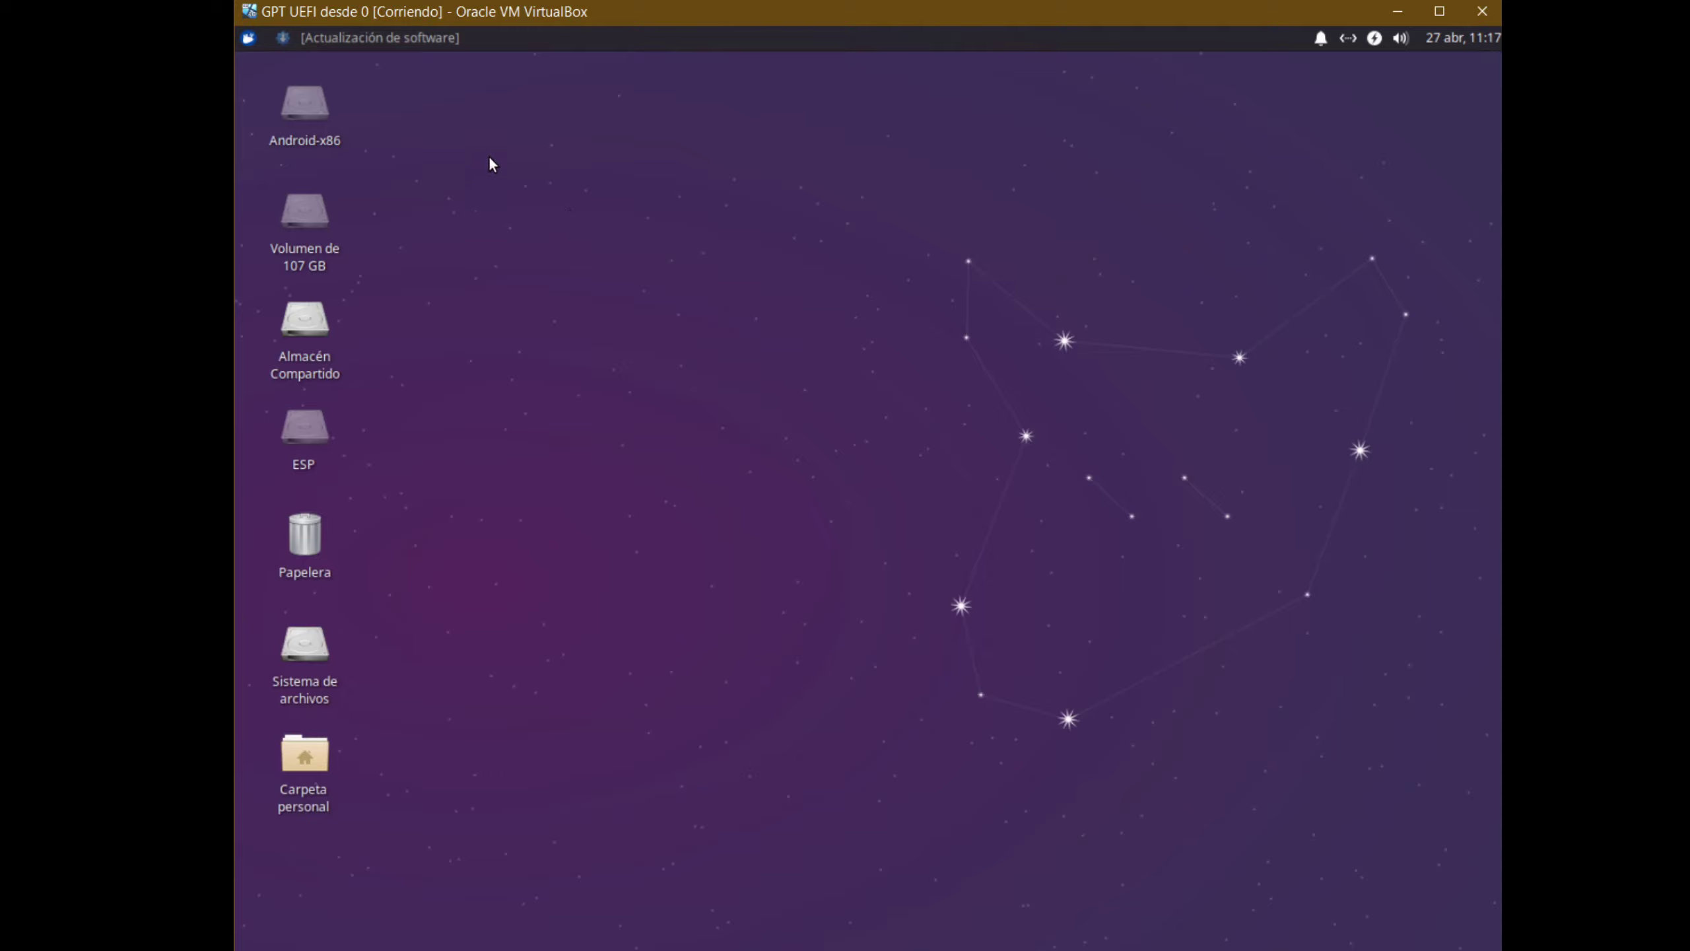
double_click(301, 150)
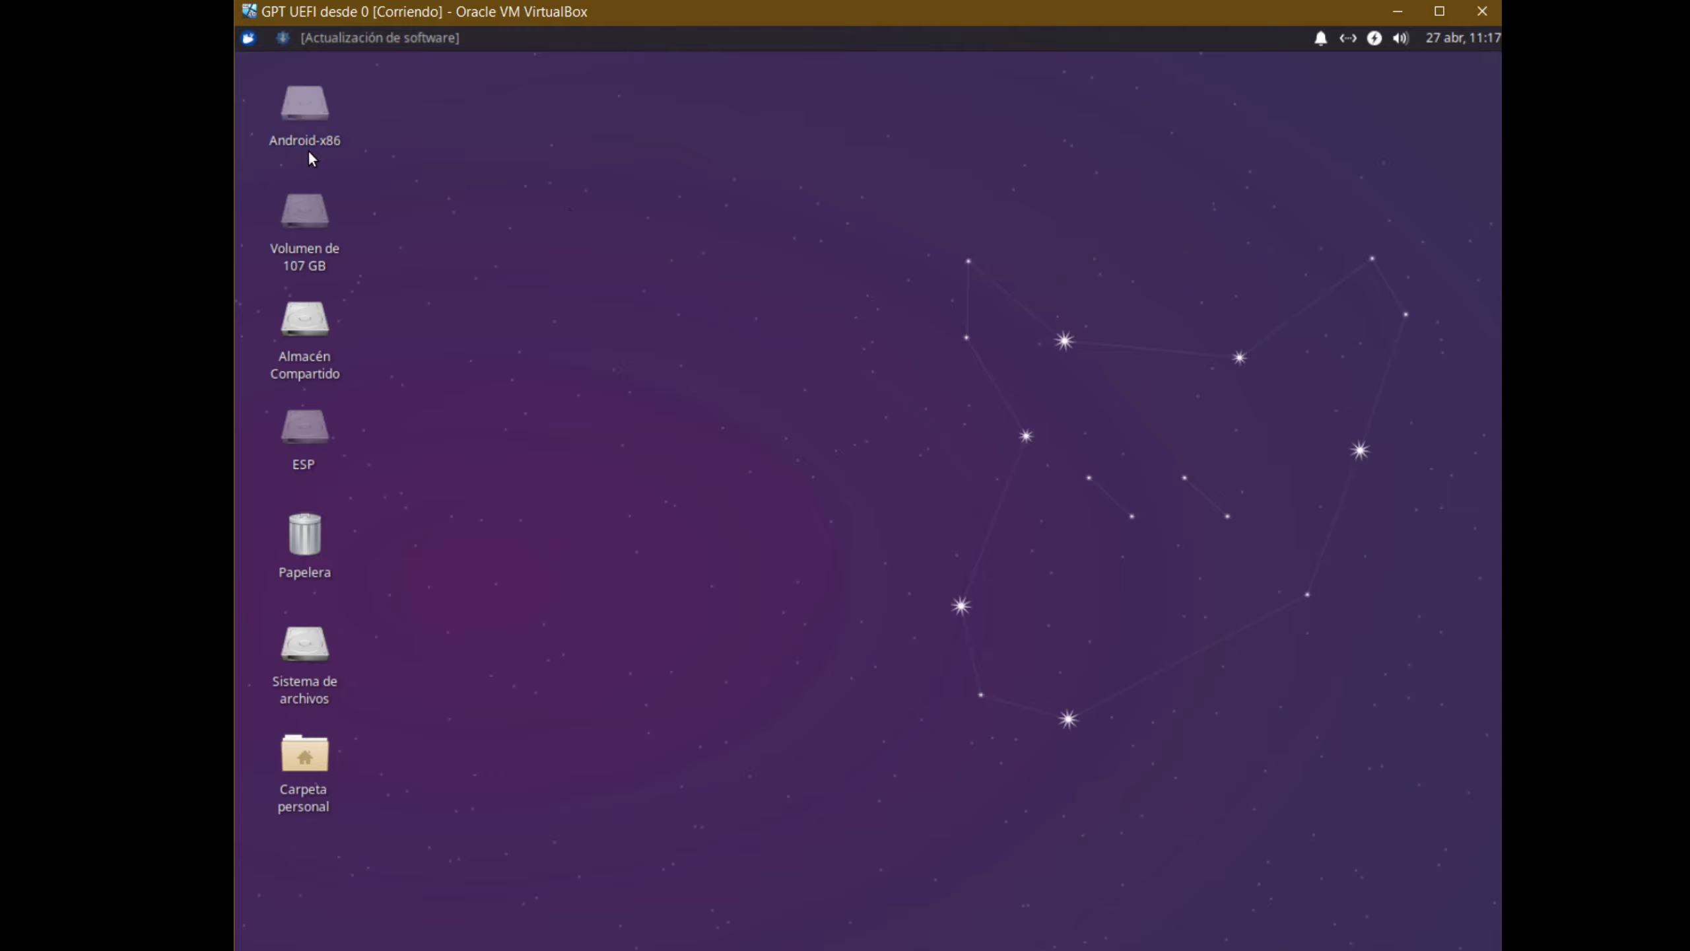
double_click(473, 195)
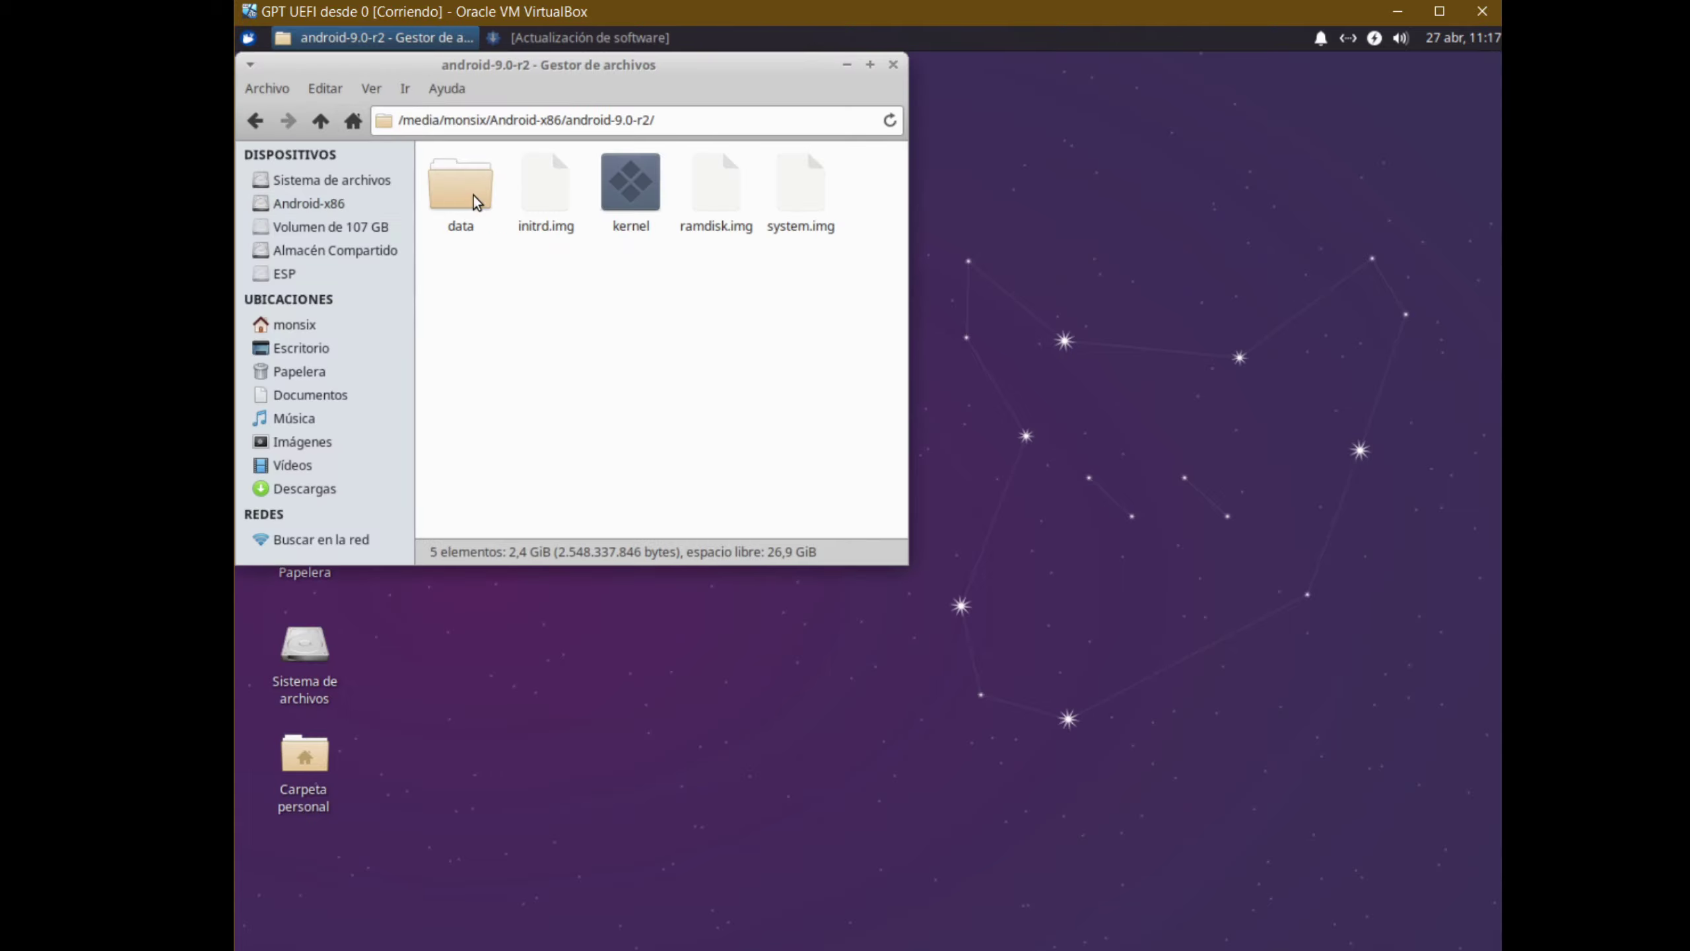
drag(566, 67, 826, 149)
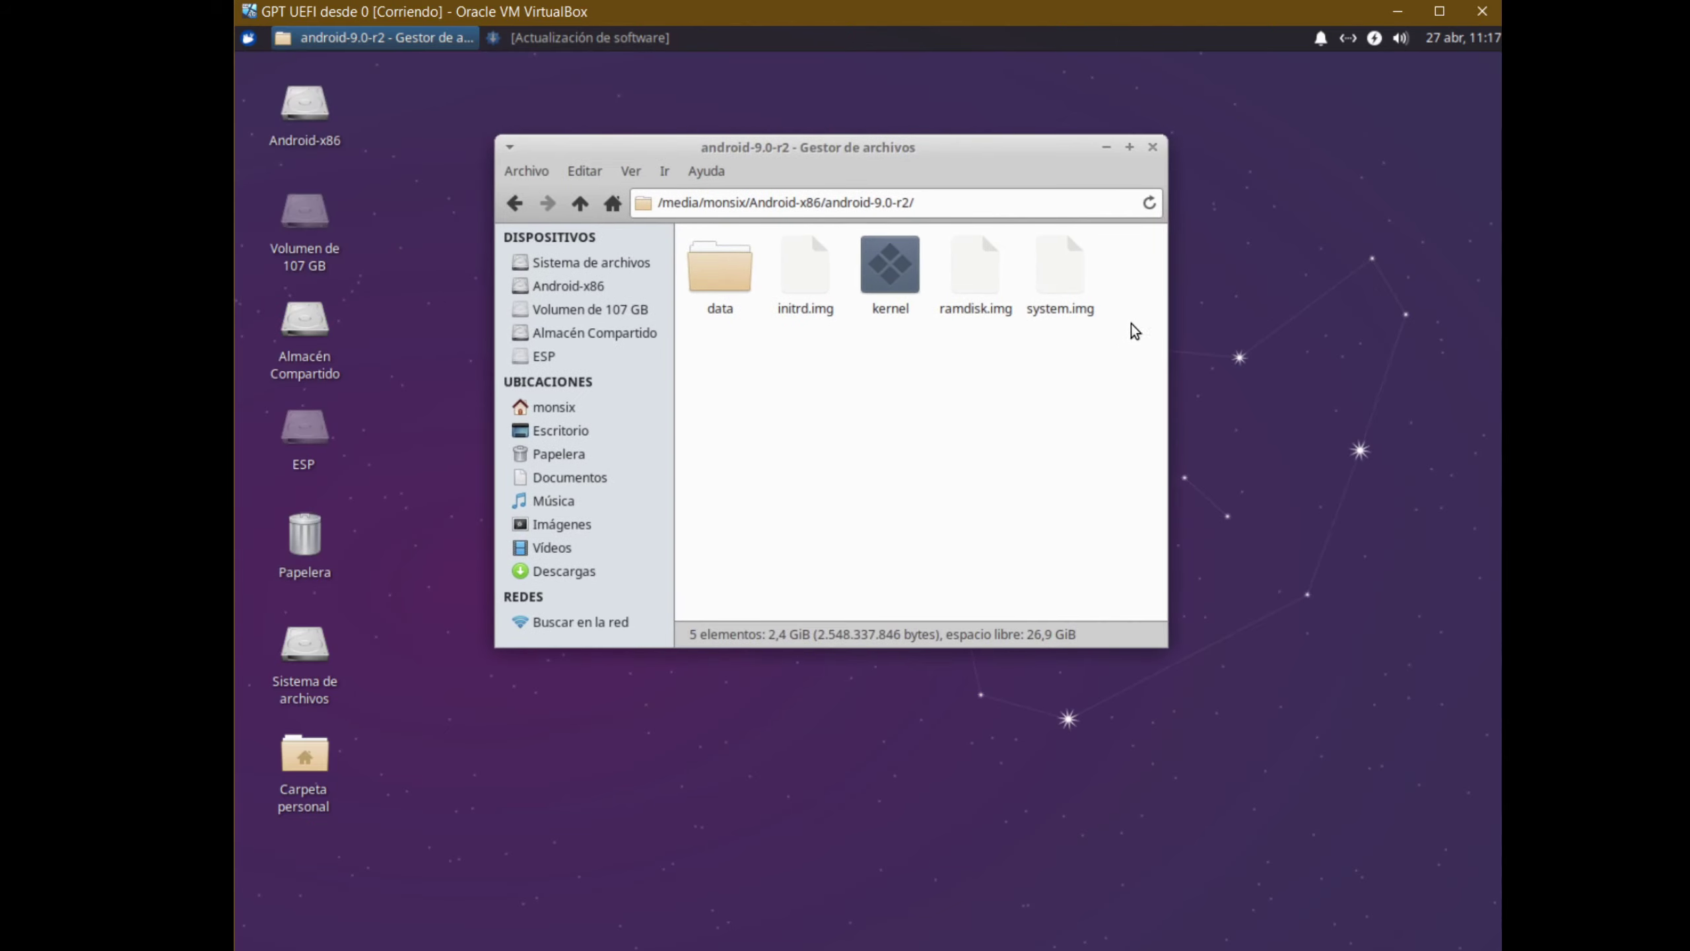
double_click(722, 255)
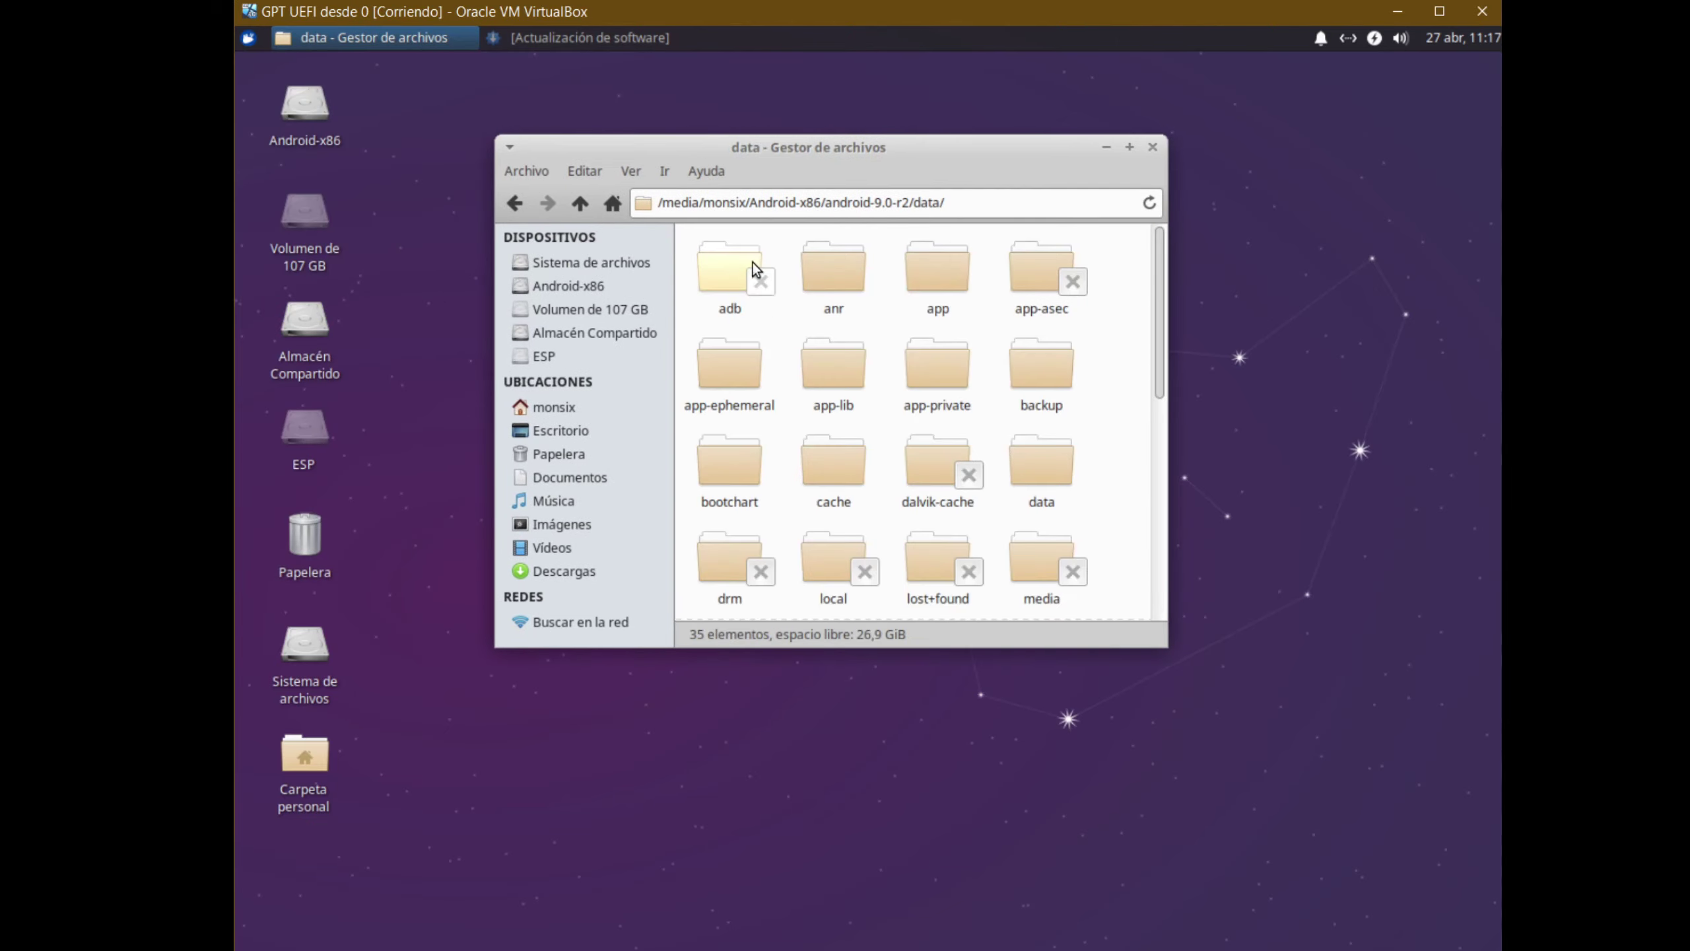
scroll(930, 320, down, 2)
scroll(910, 323, up, 2)
scroll(962, 391, down, 3)
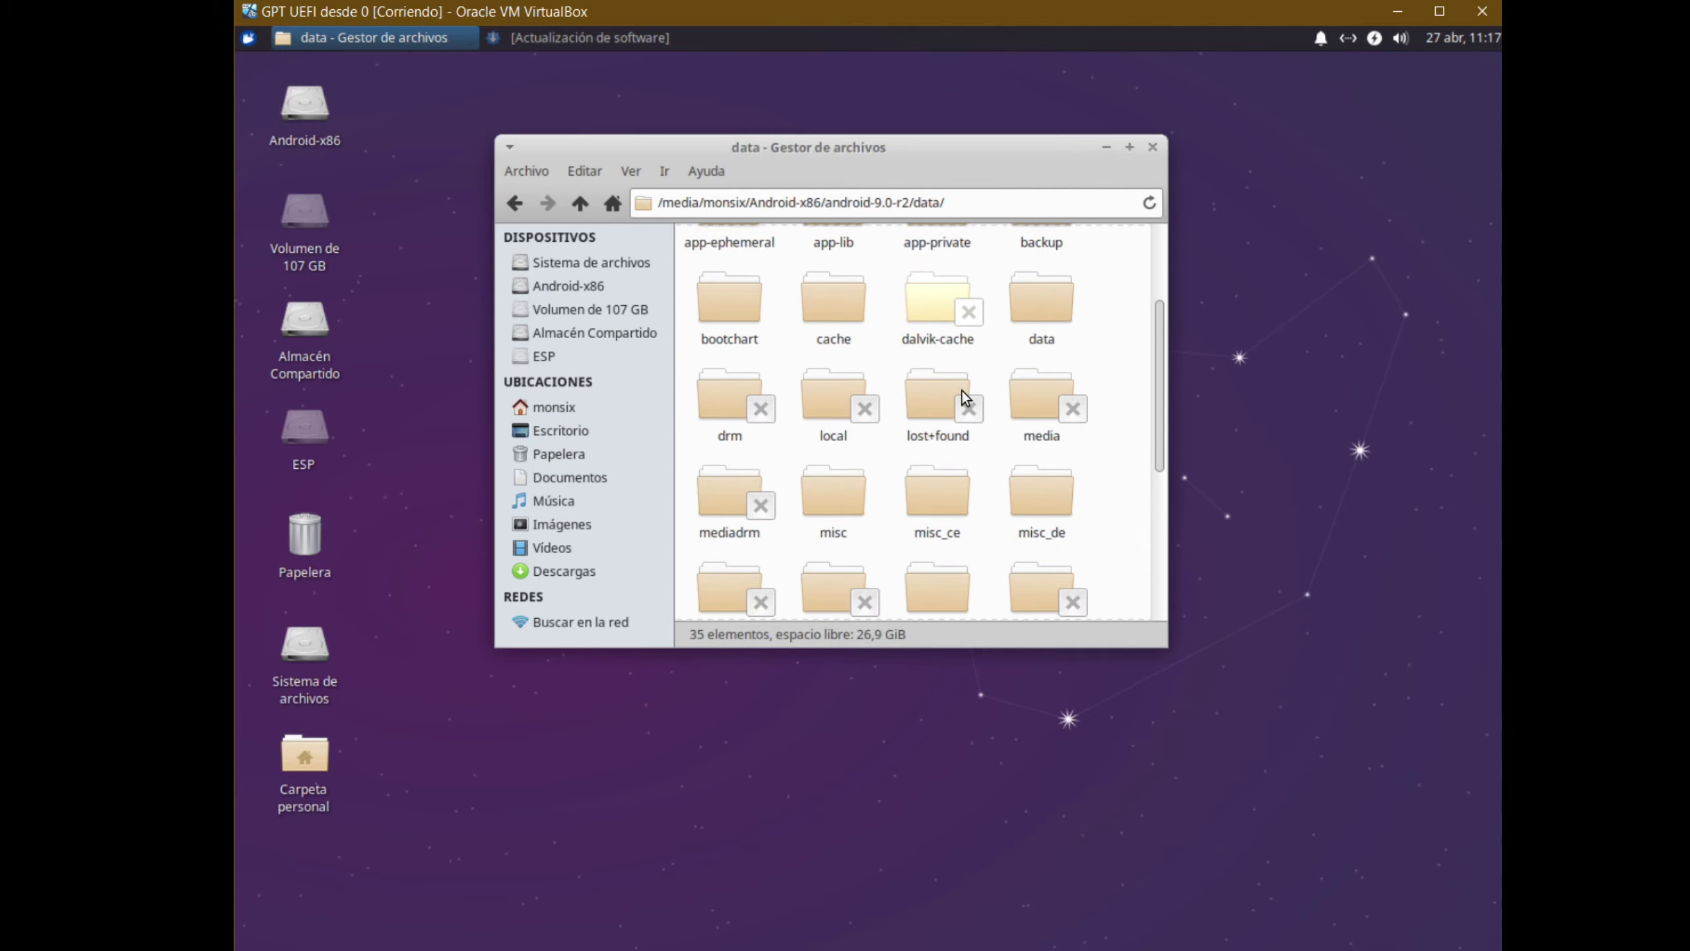
scroll(961, 420, up, 3)
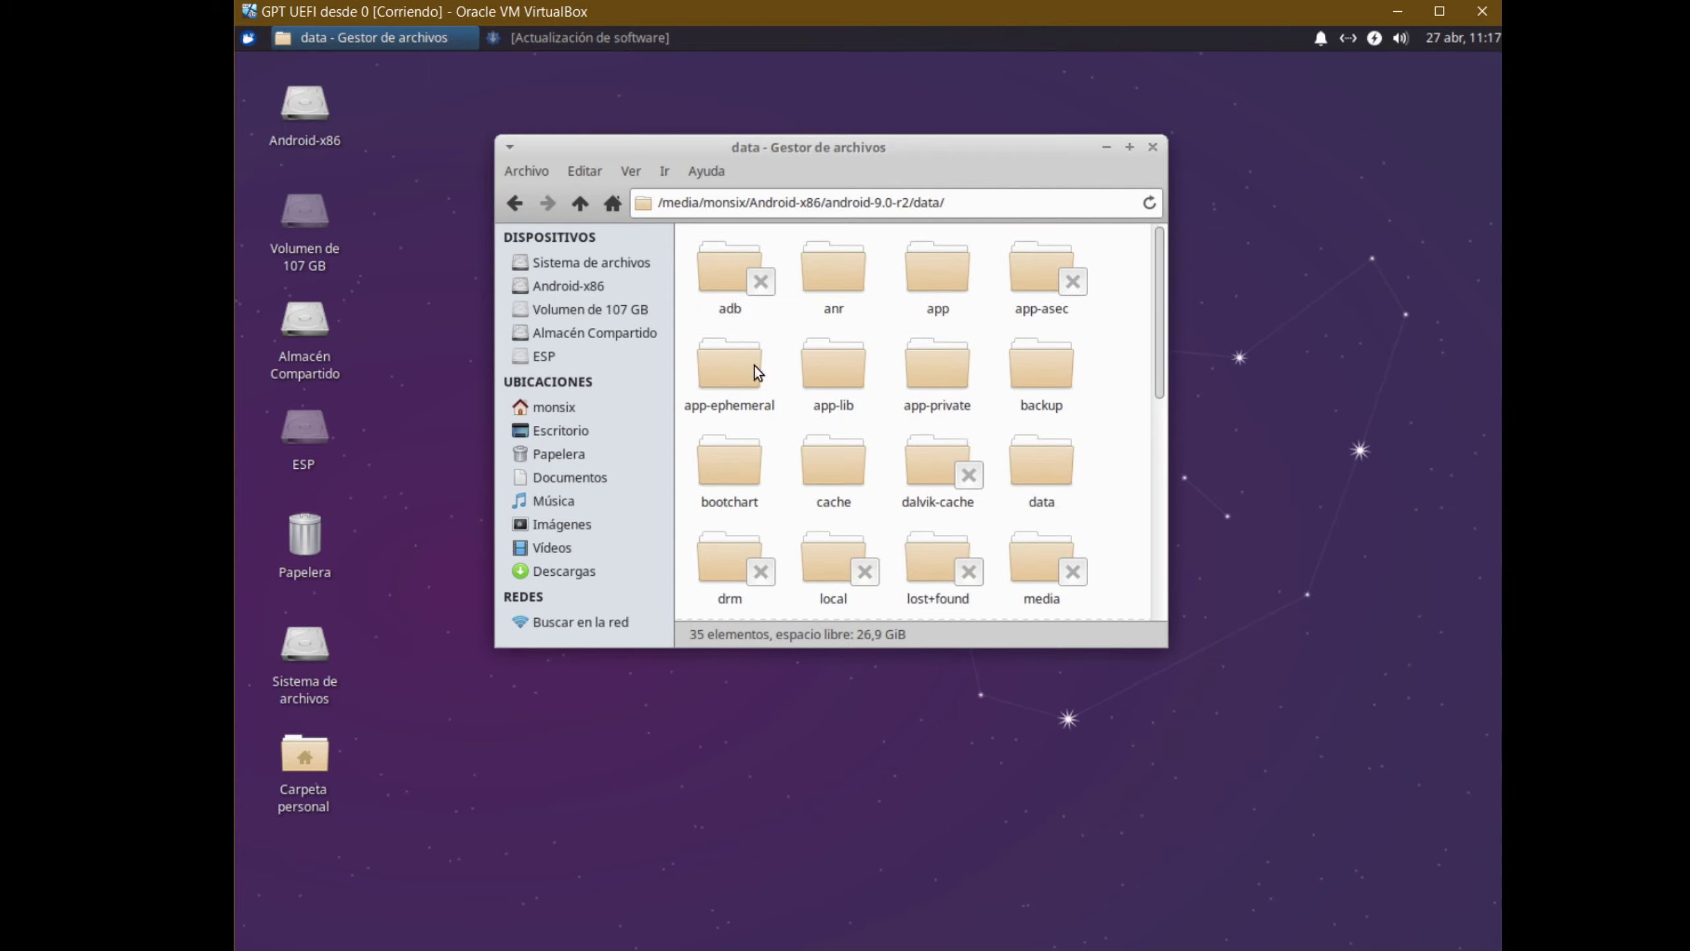
double_click(728, 466)
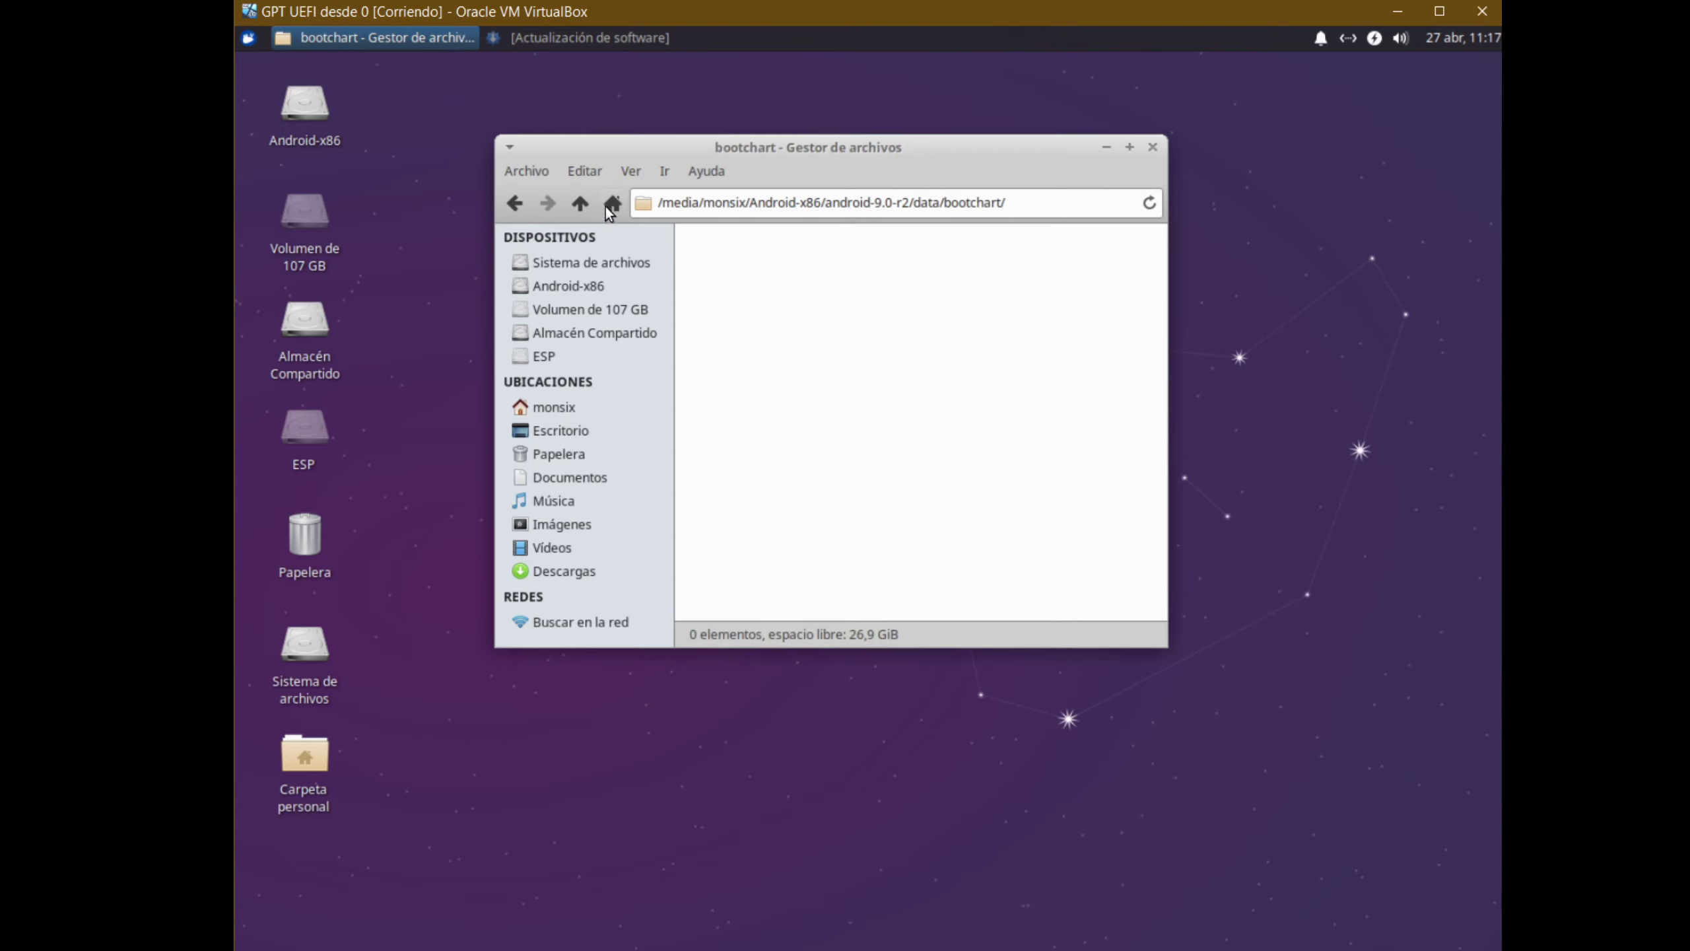
Go back up four levels to the mounted volumes and close Thunar
click(577, 203)
click(579, 203)
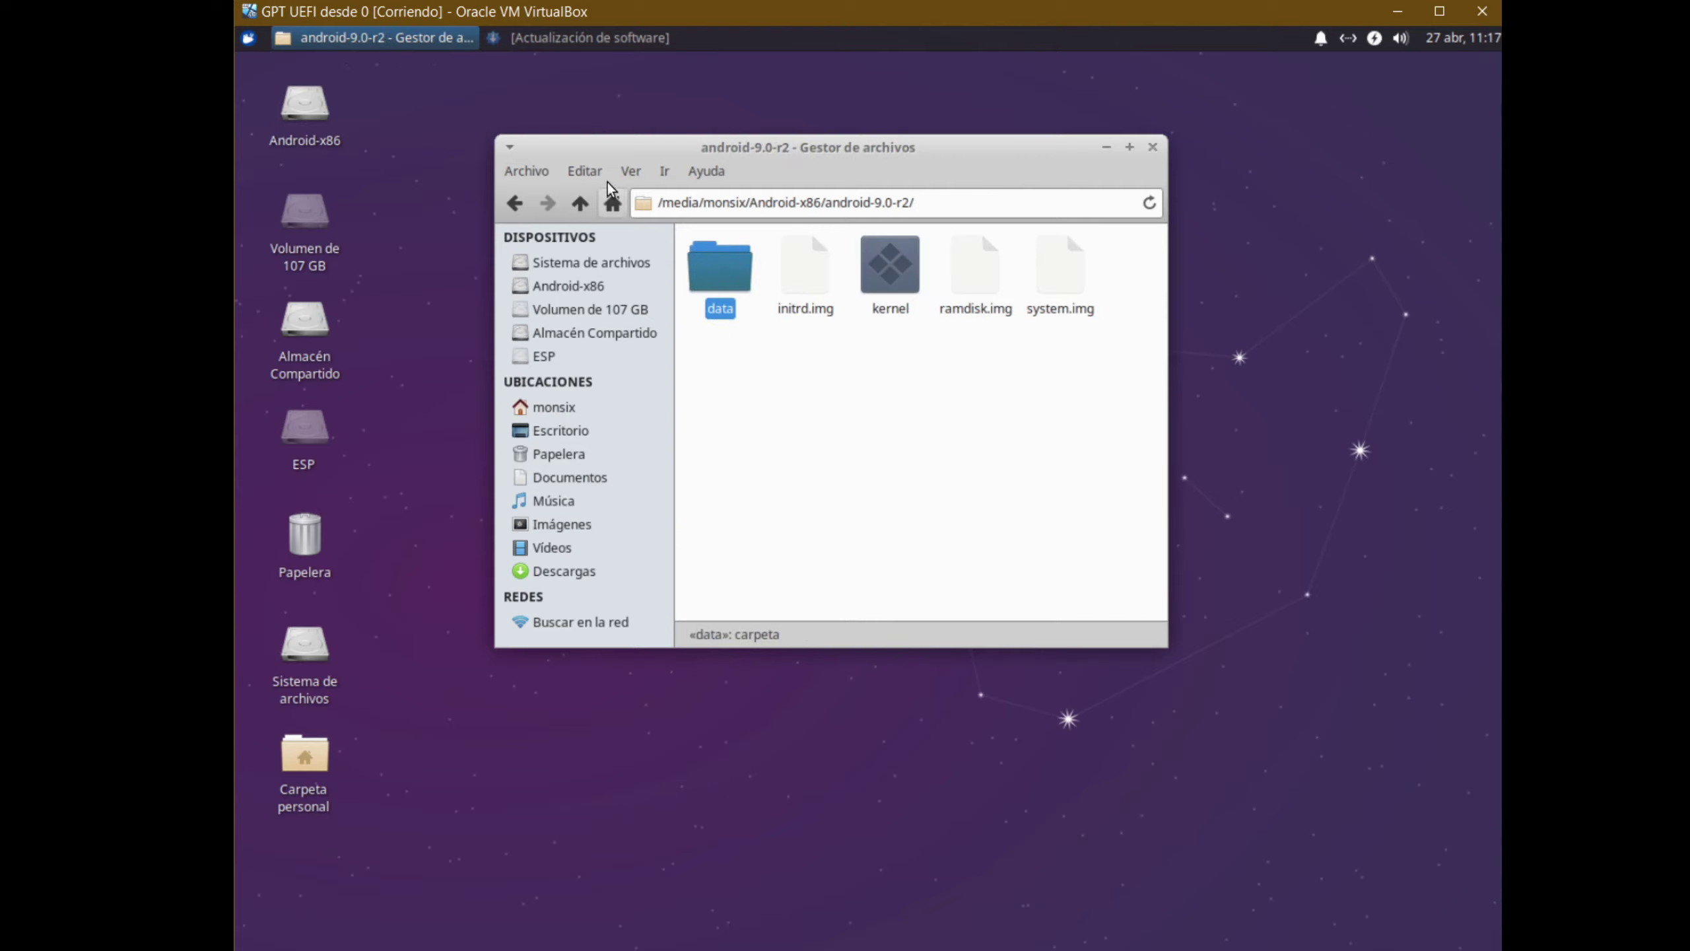
click(579, 204)
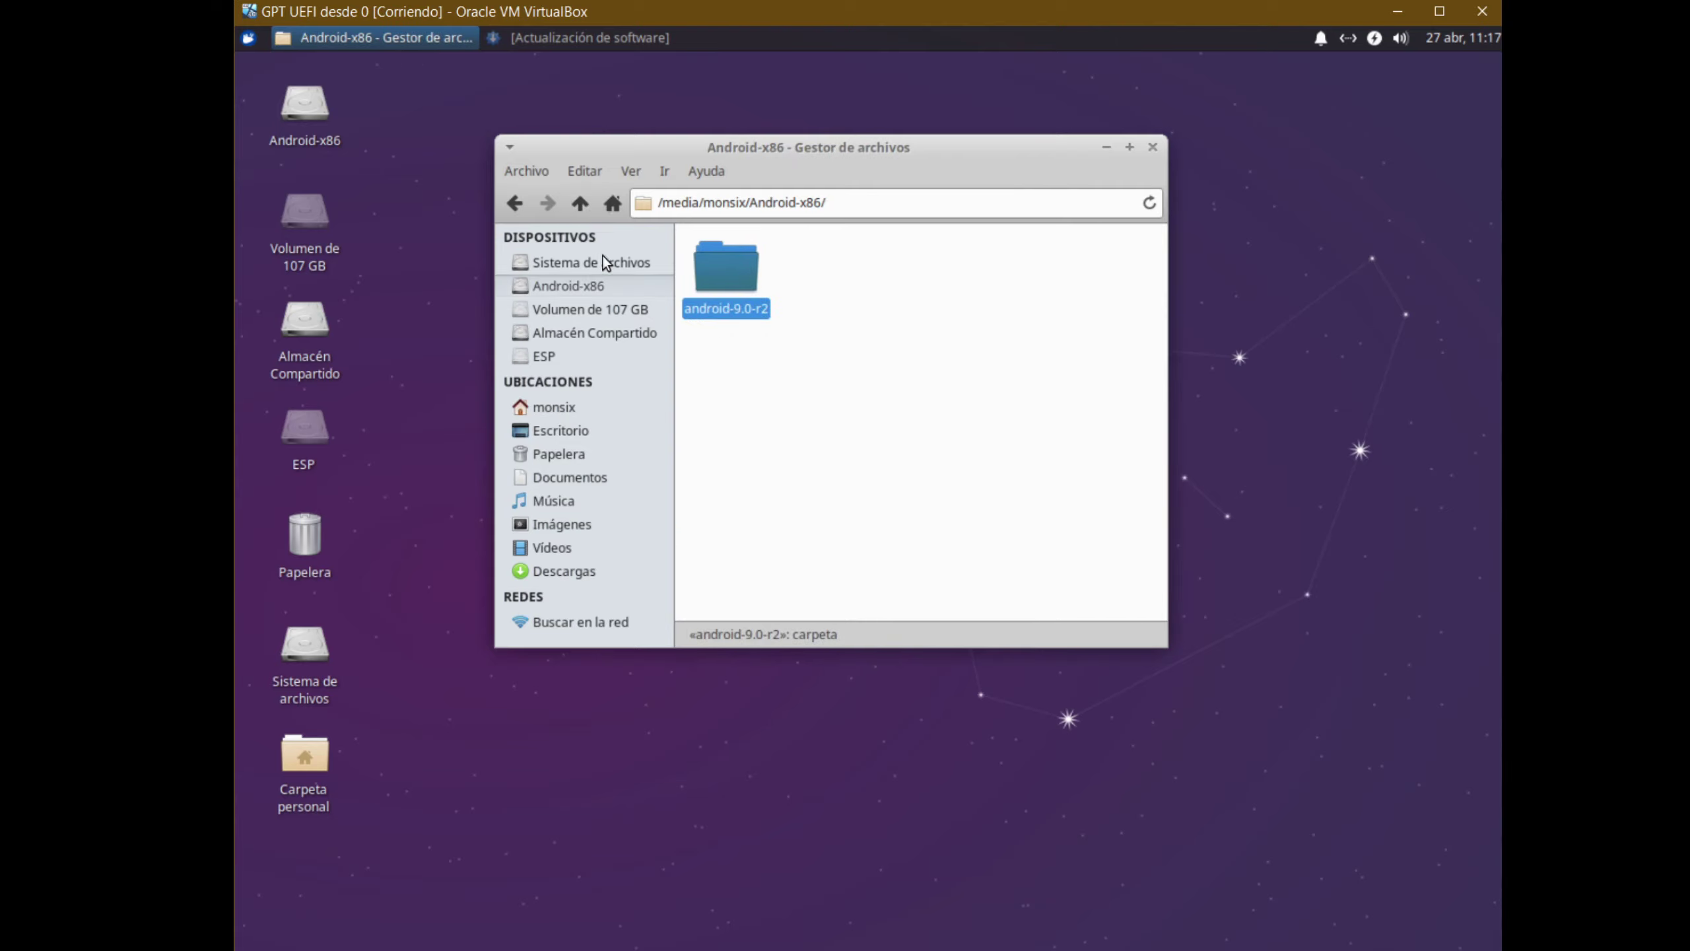
click(579, 203)
click(845, 396)
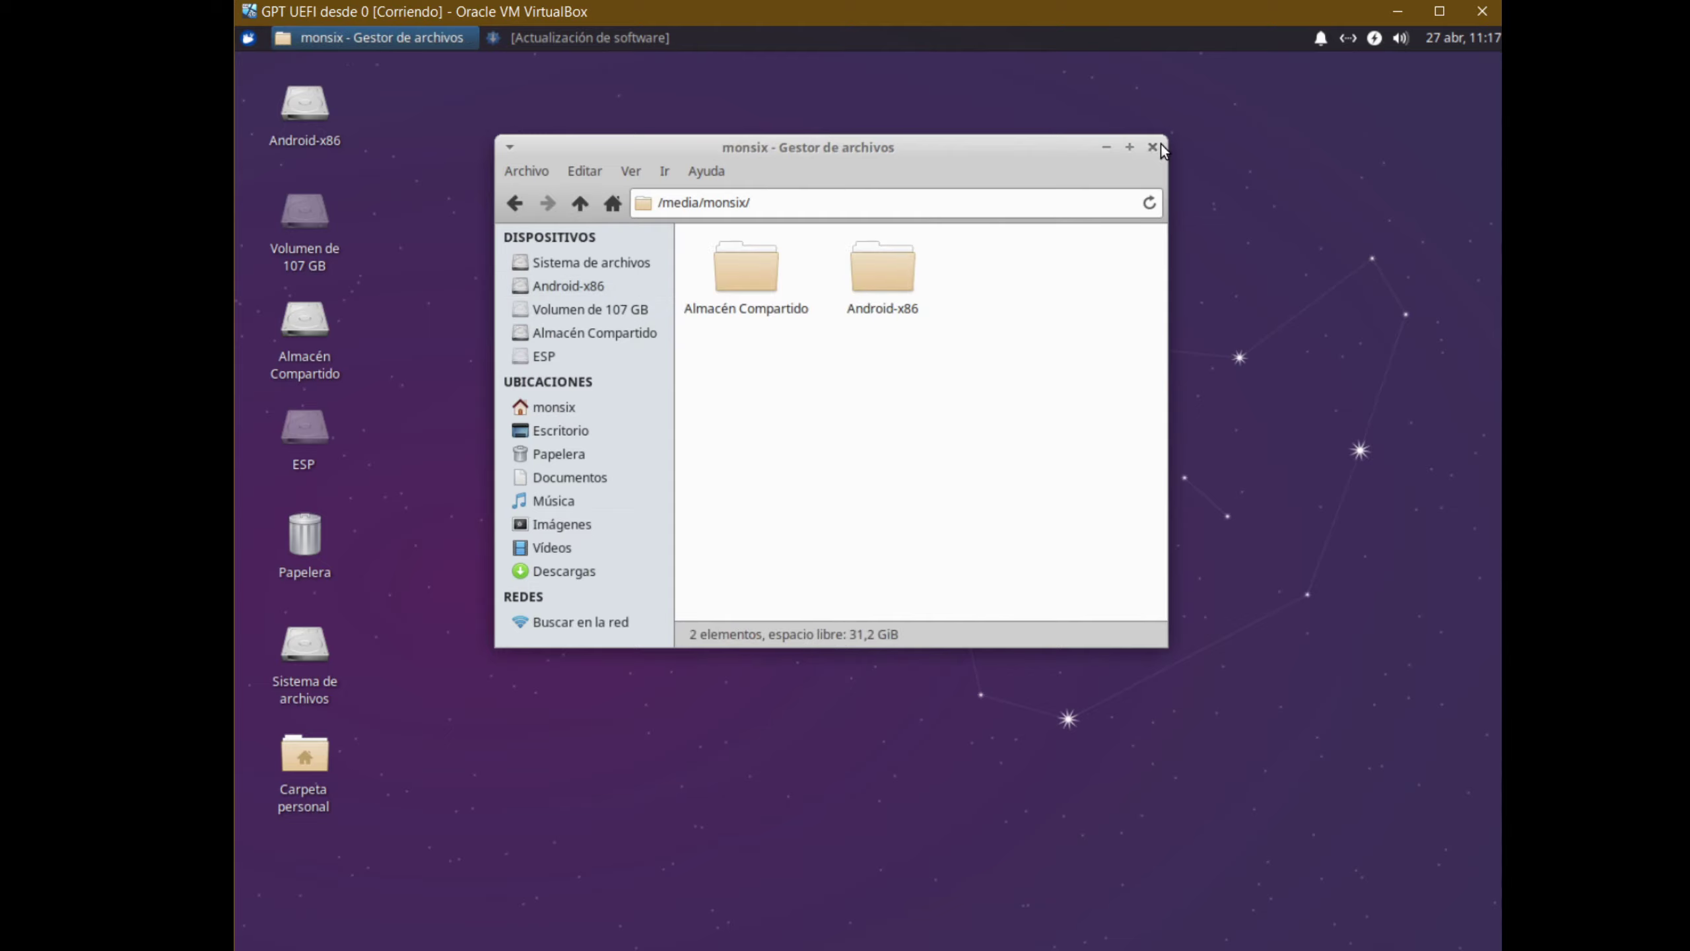
click(1154, 147)
click(301, 241)
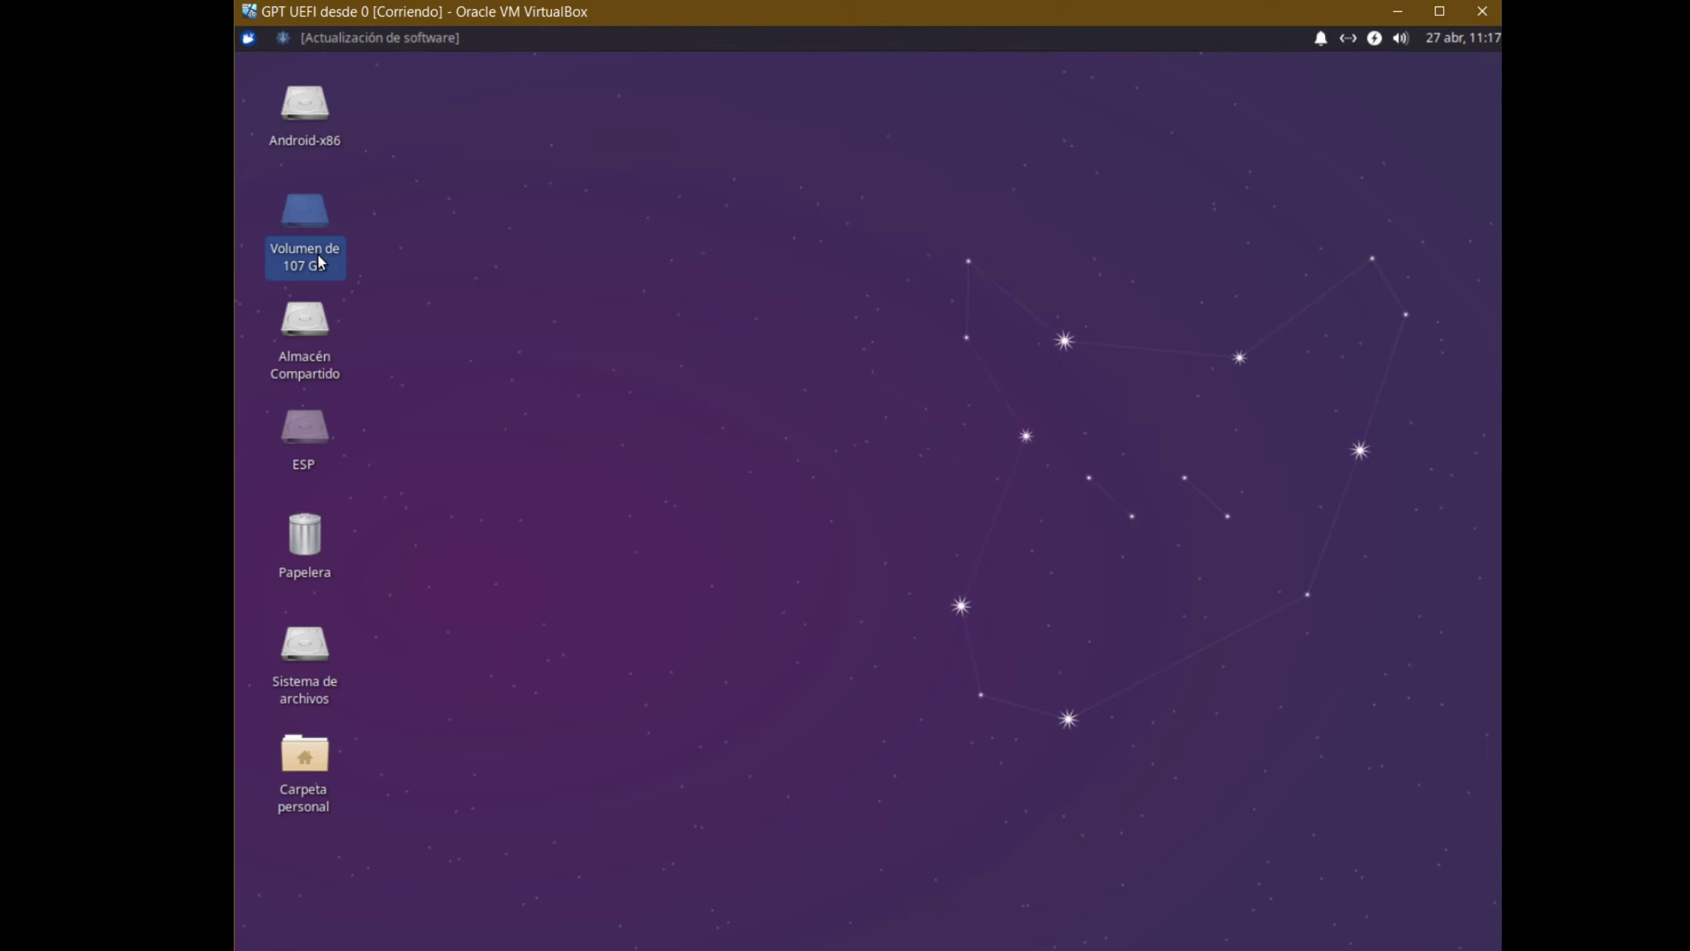
Open the 107 GB Windows volume in an enlarged Thunar window, inspect Program Files, then close it
double_click(314, 254)
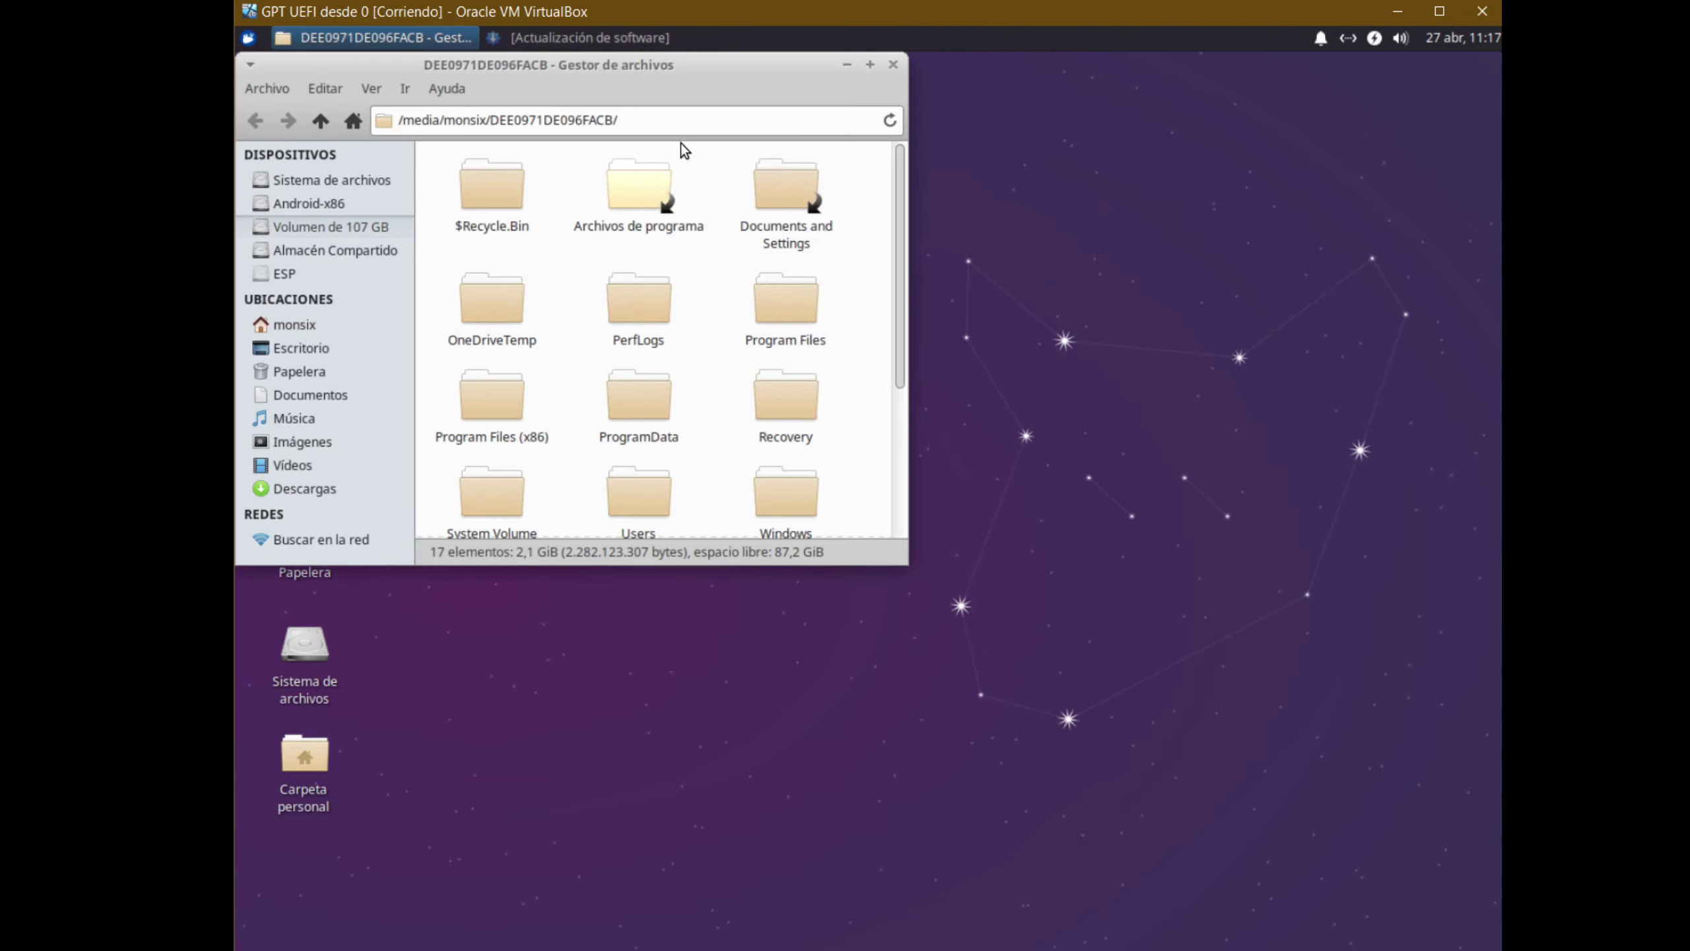
drag(706, 80, 934, 140)
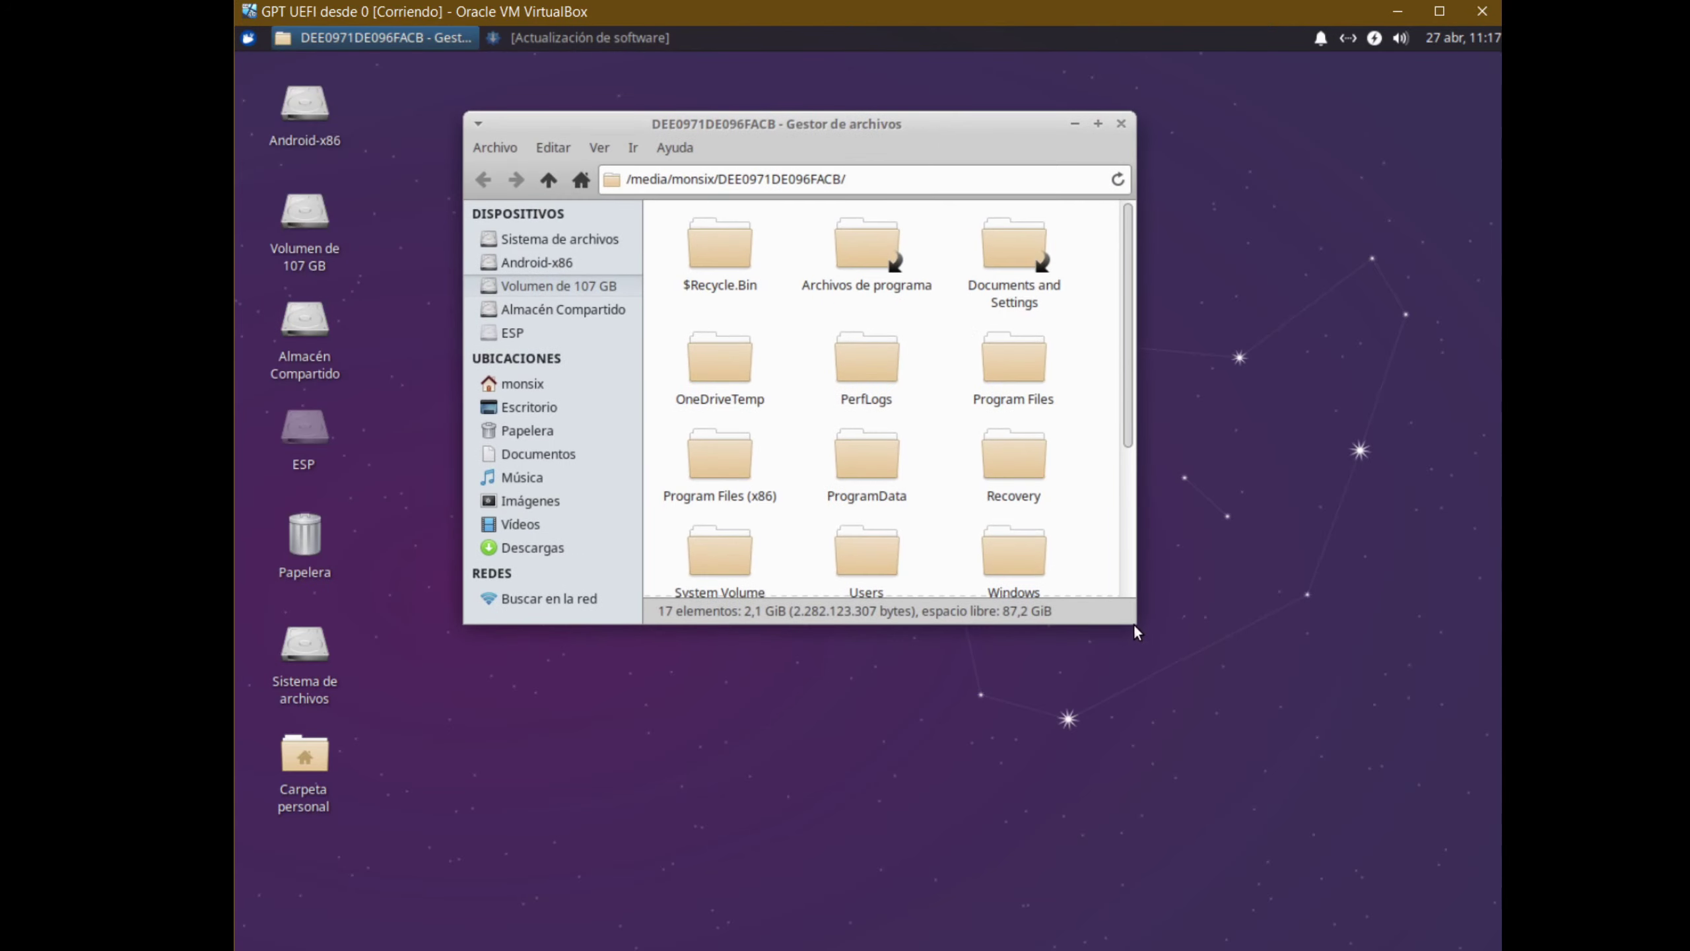
drag(1136, 618, 1382, 854)
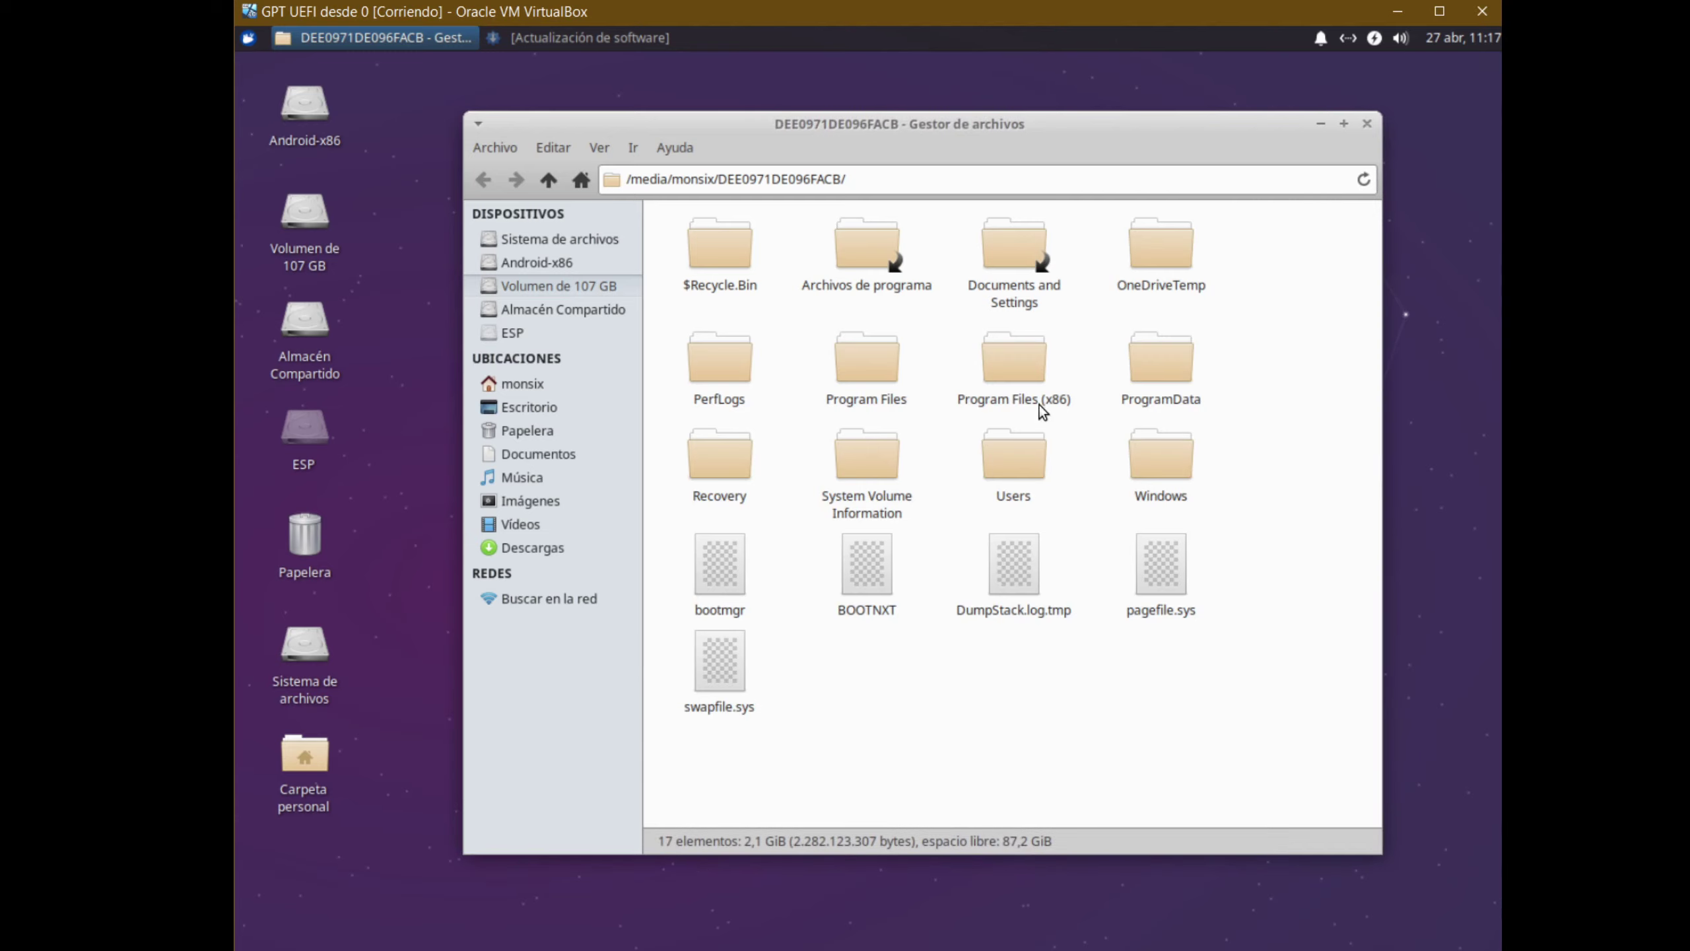
click(863, 365)
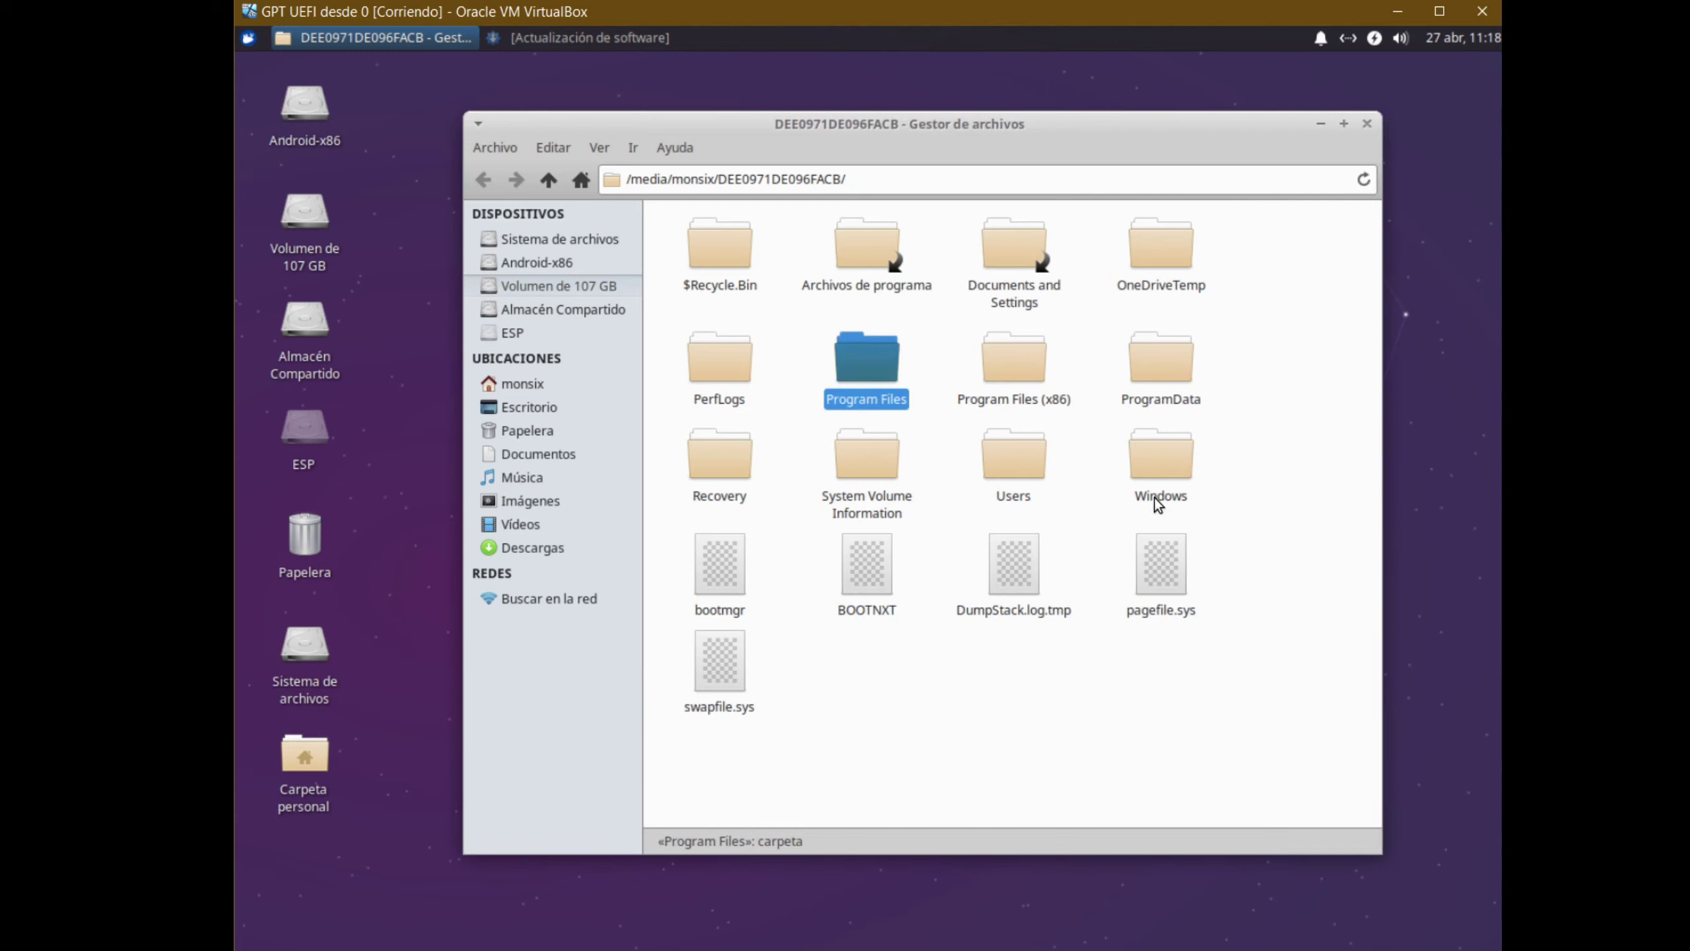
click(1367, 124)
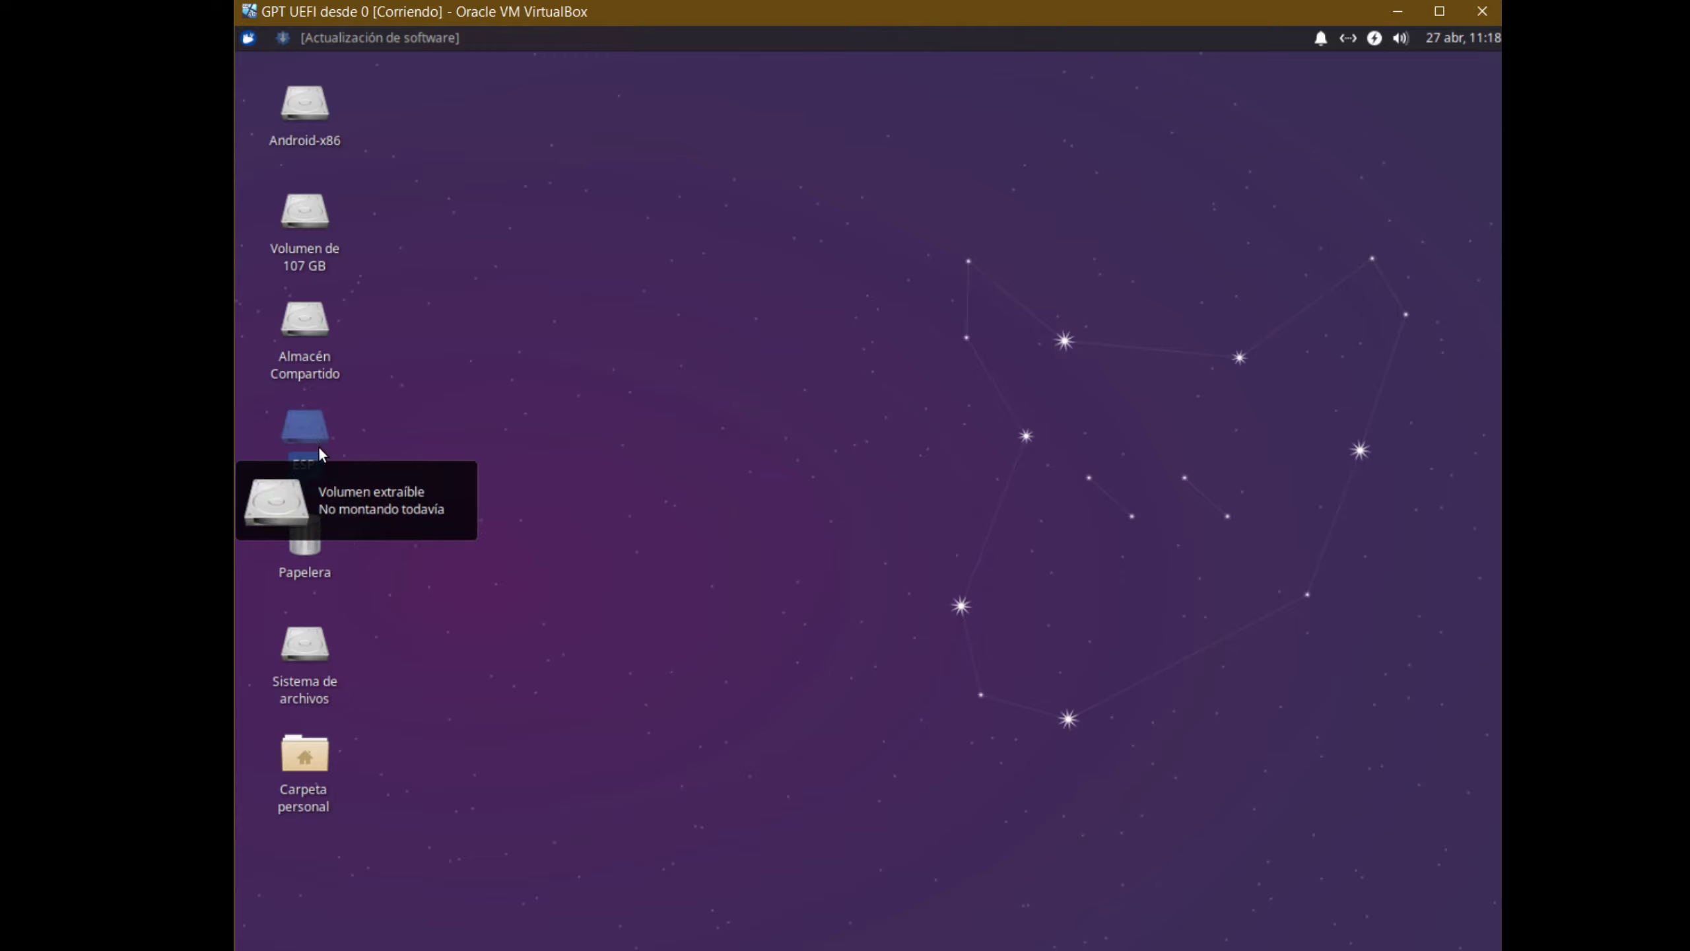
click(333, 459)
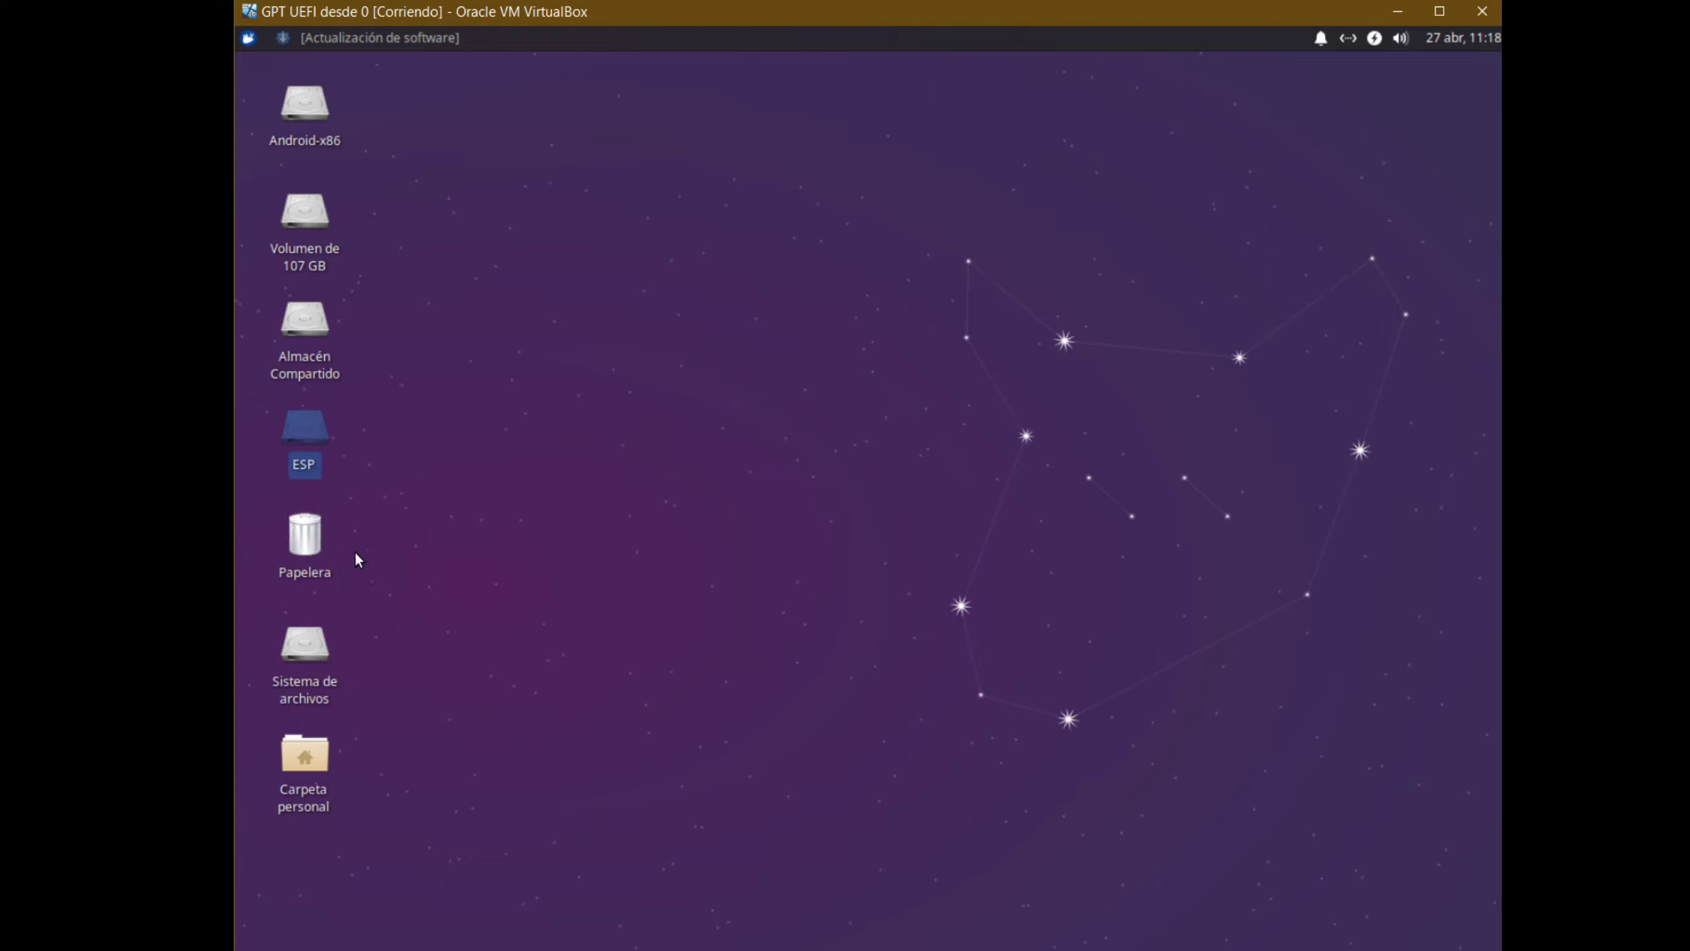
click(478, 611)
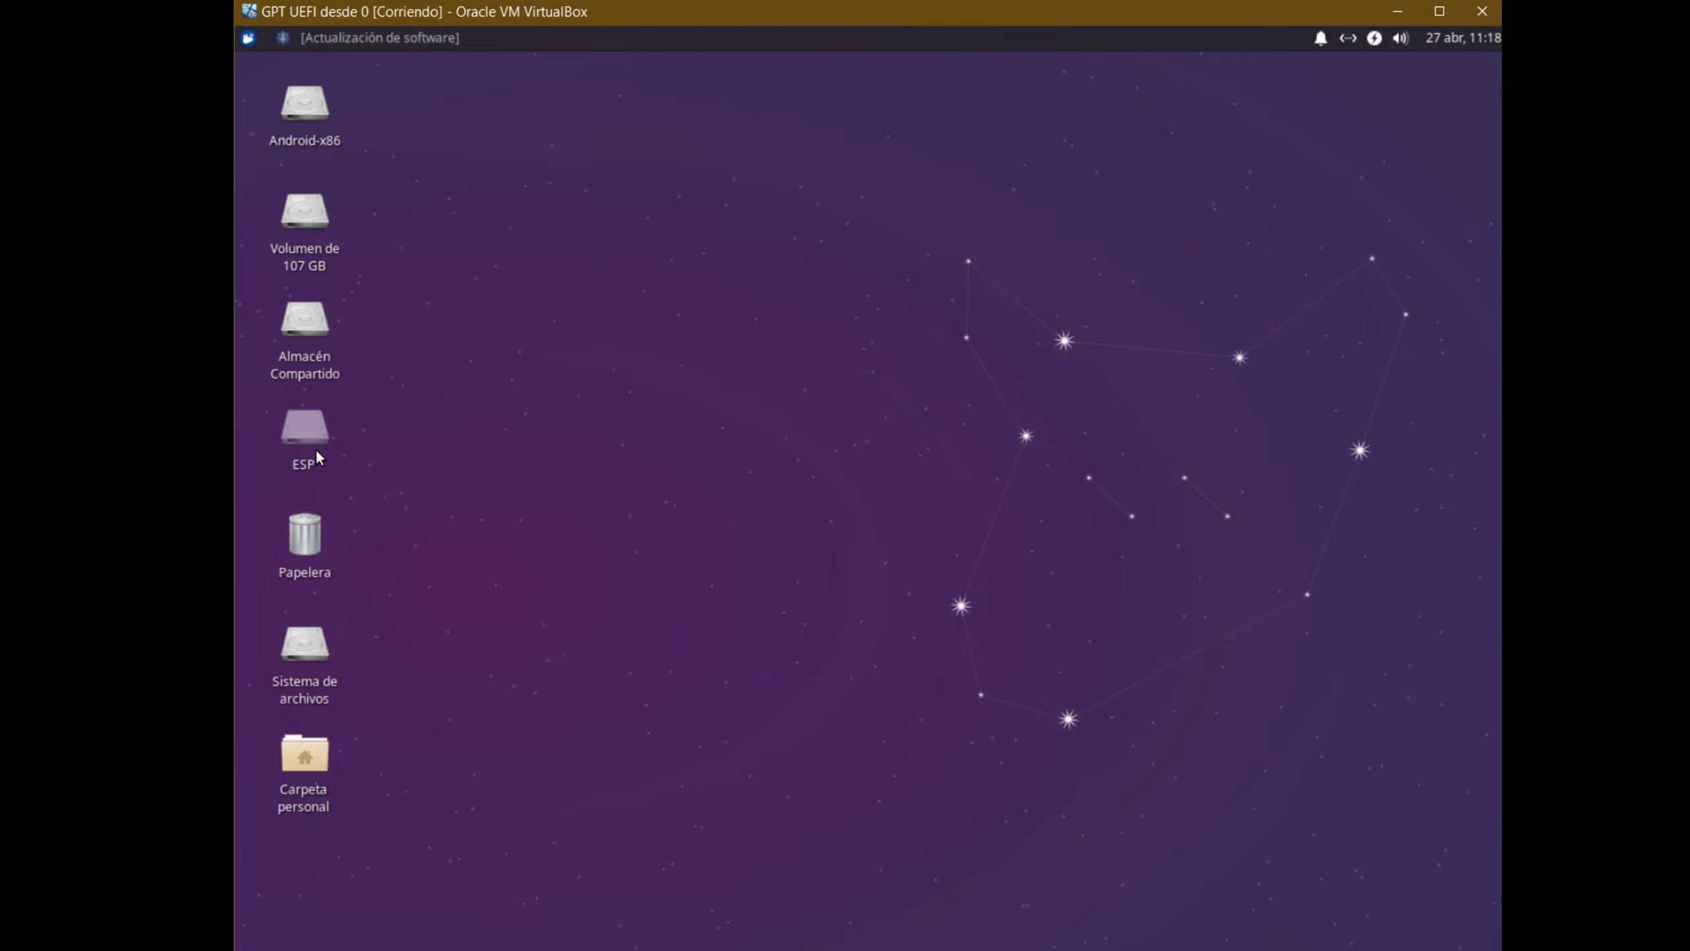
mouse_move(315, 445)
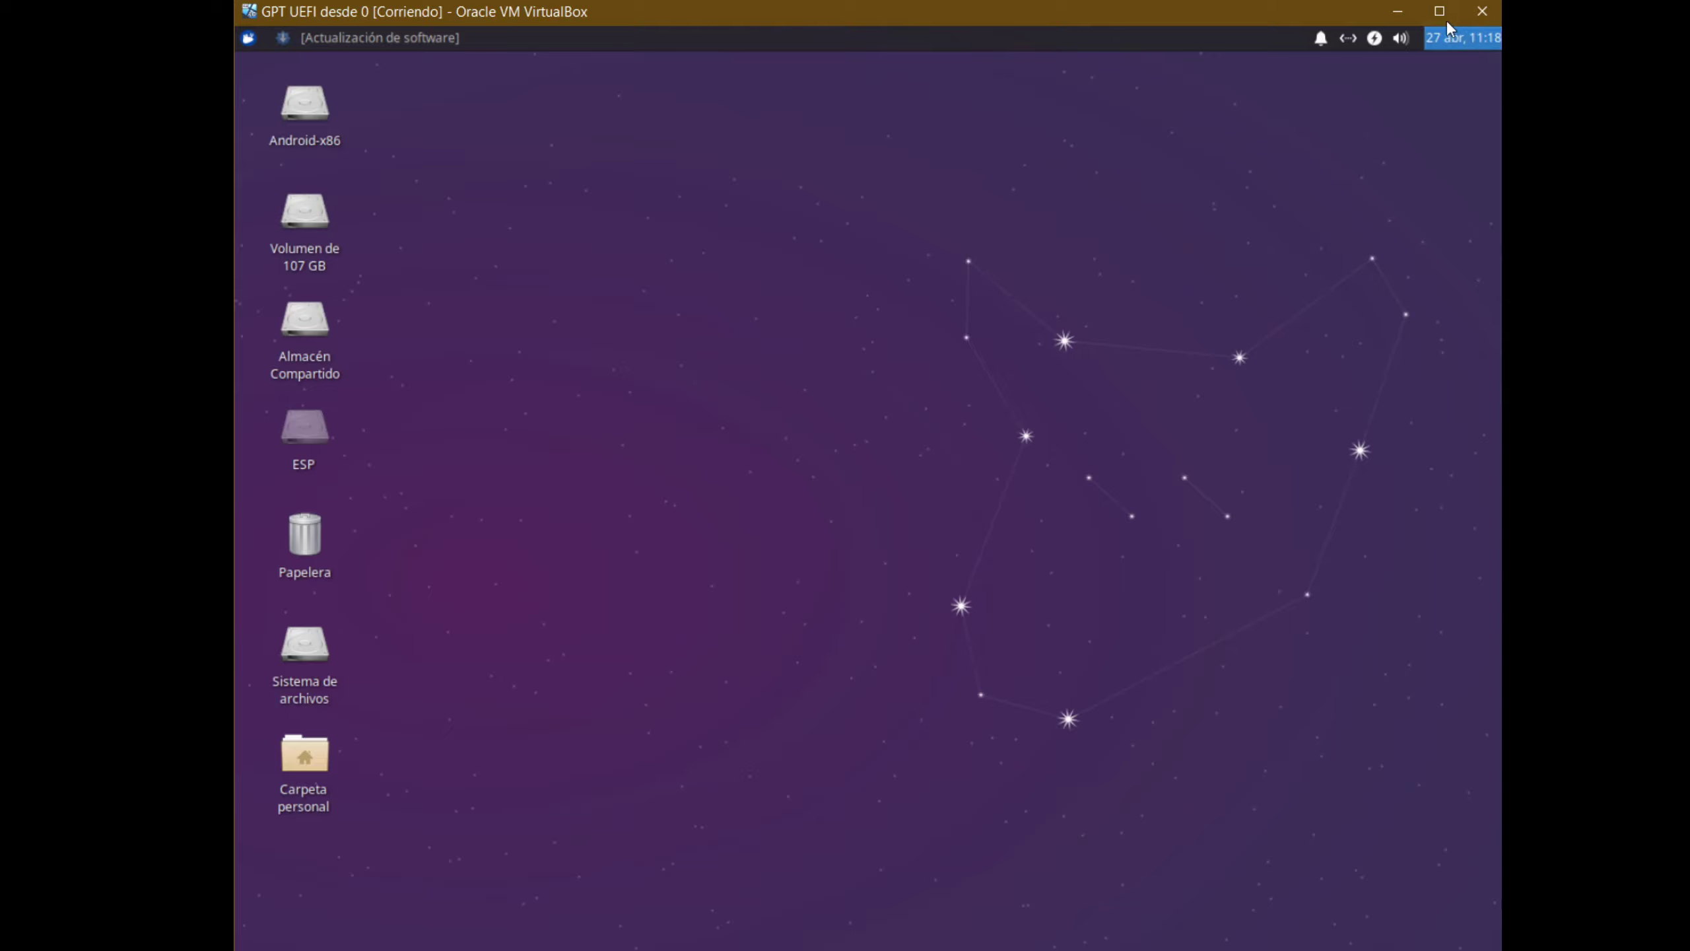
Power off Xubuntu via the shutdown signal and Apagar, then start GPT UEFI desde 0 again
click(1482, 11)
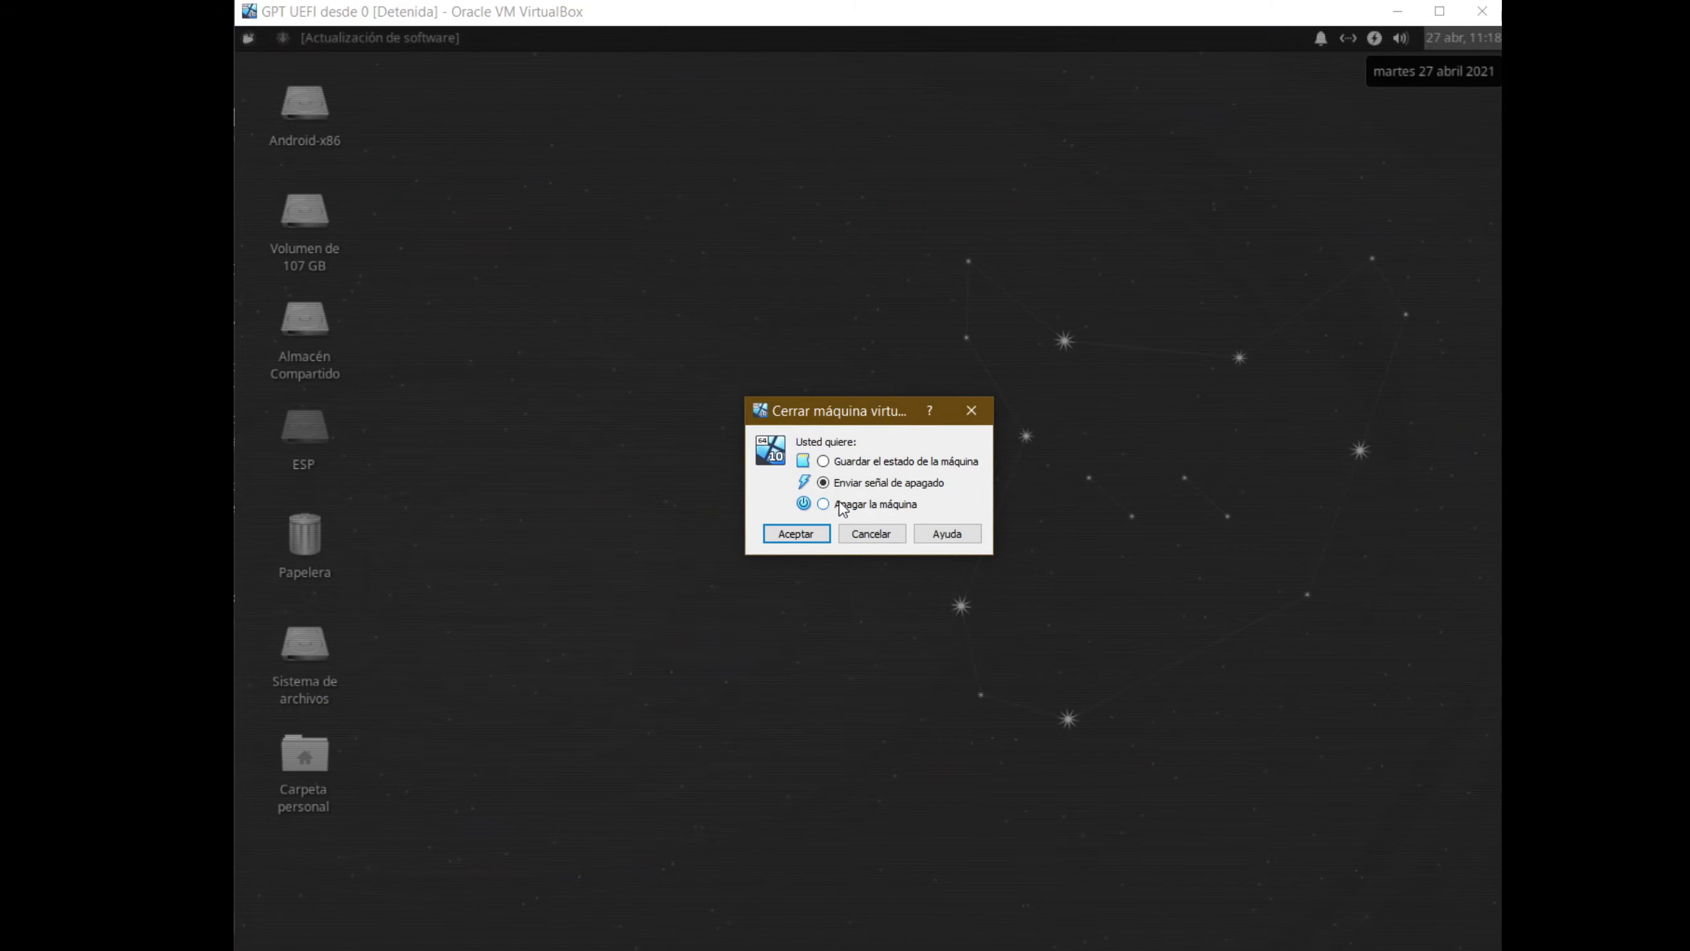
click(795, 530)
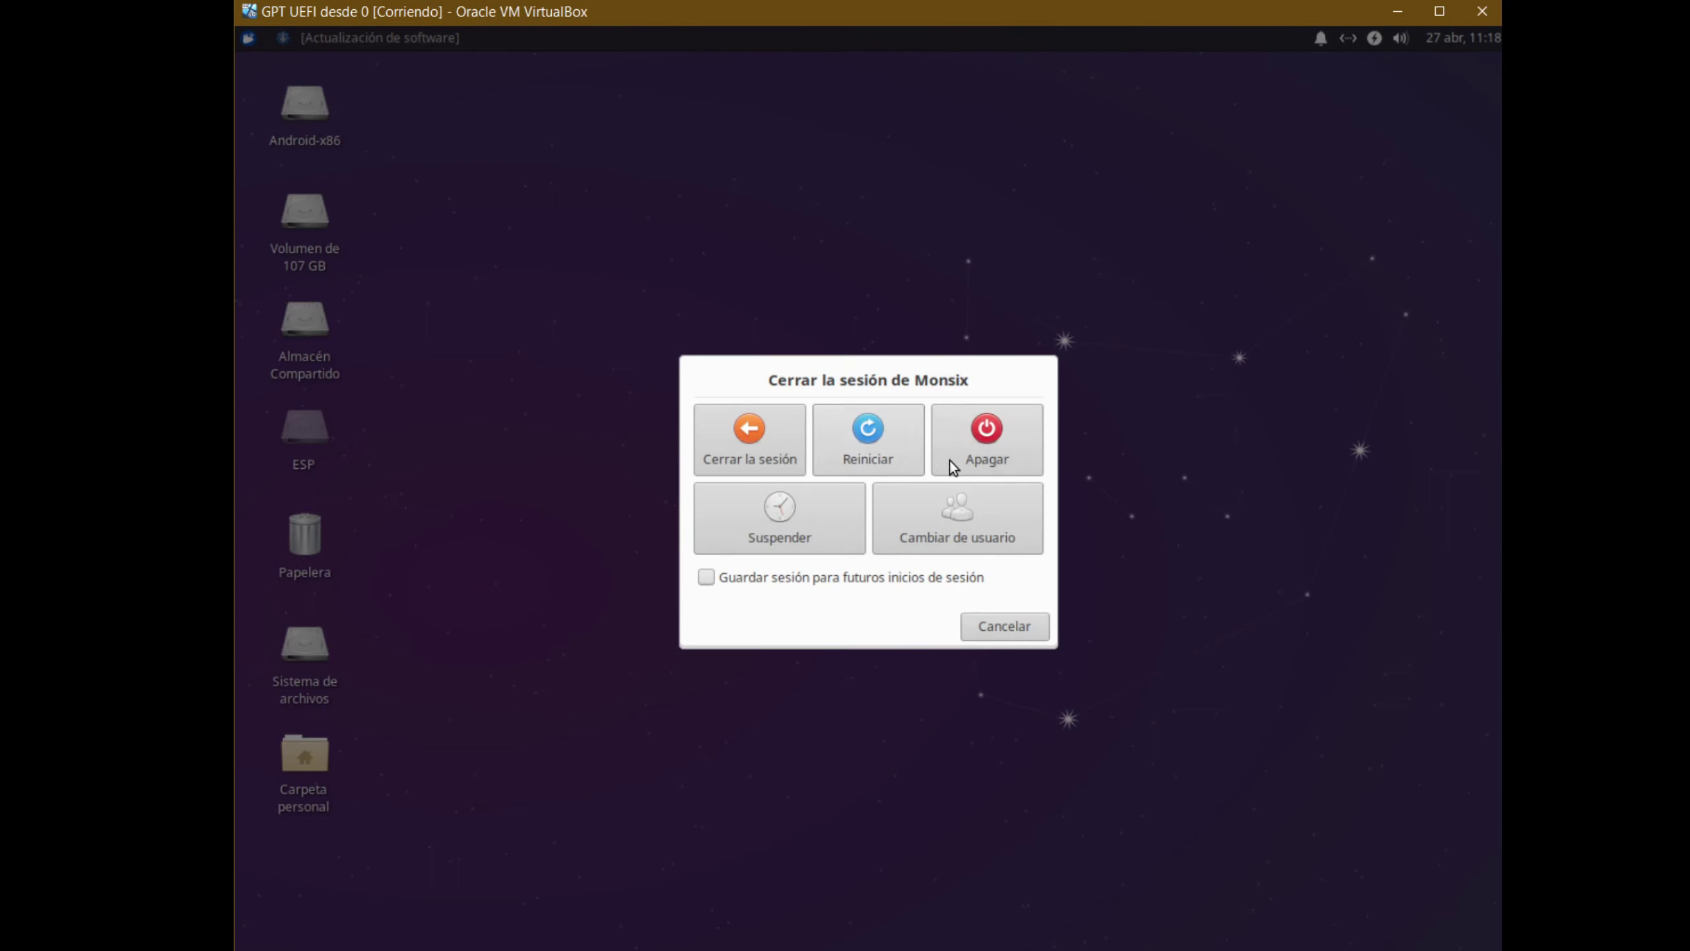
click(950, 460)
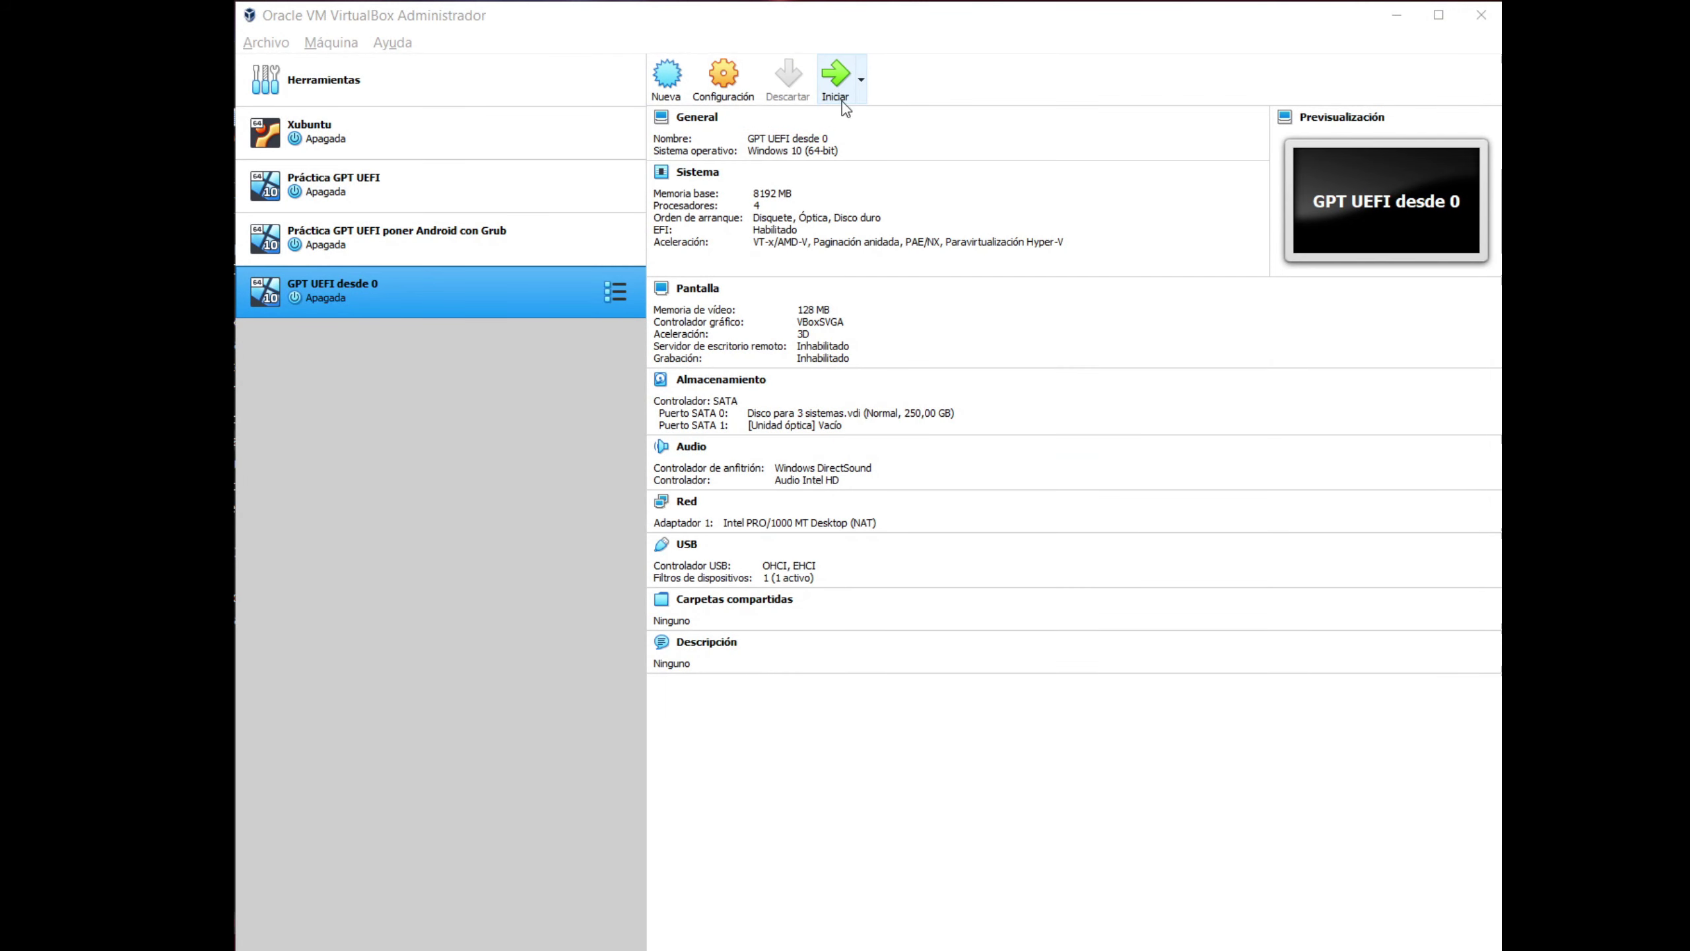
click(840, 85)
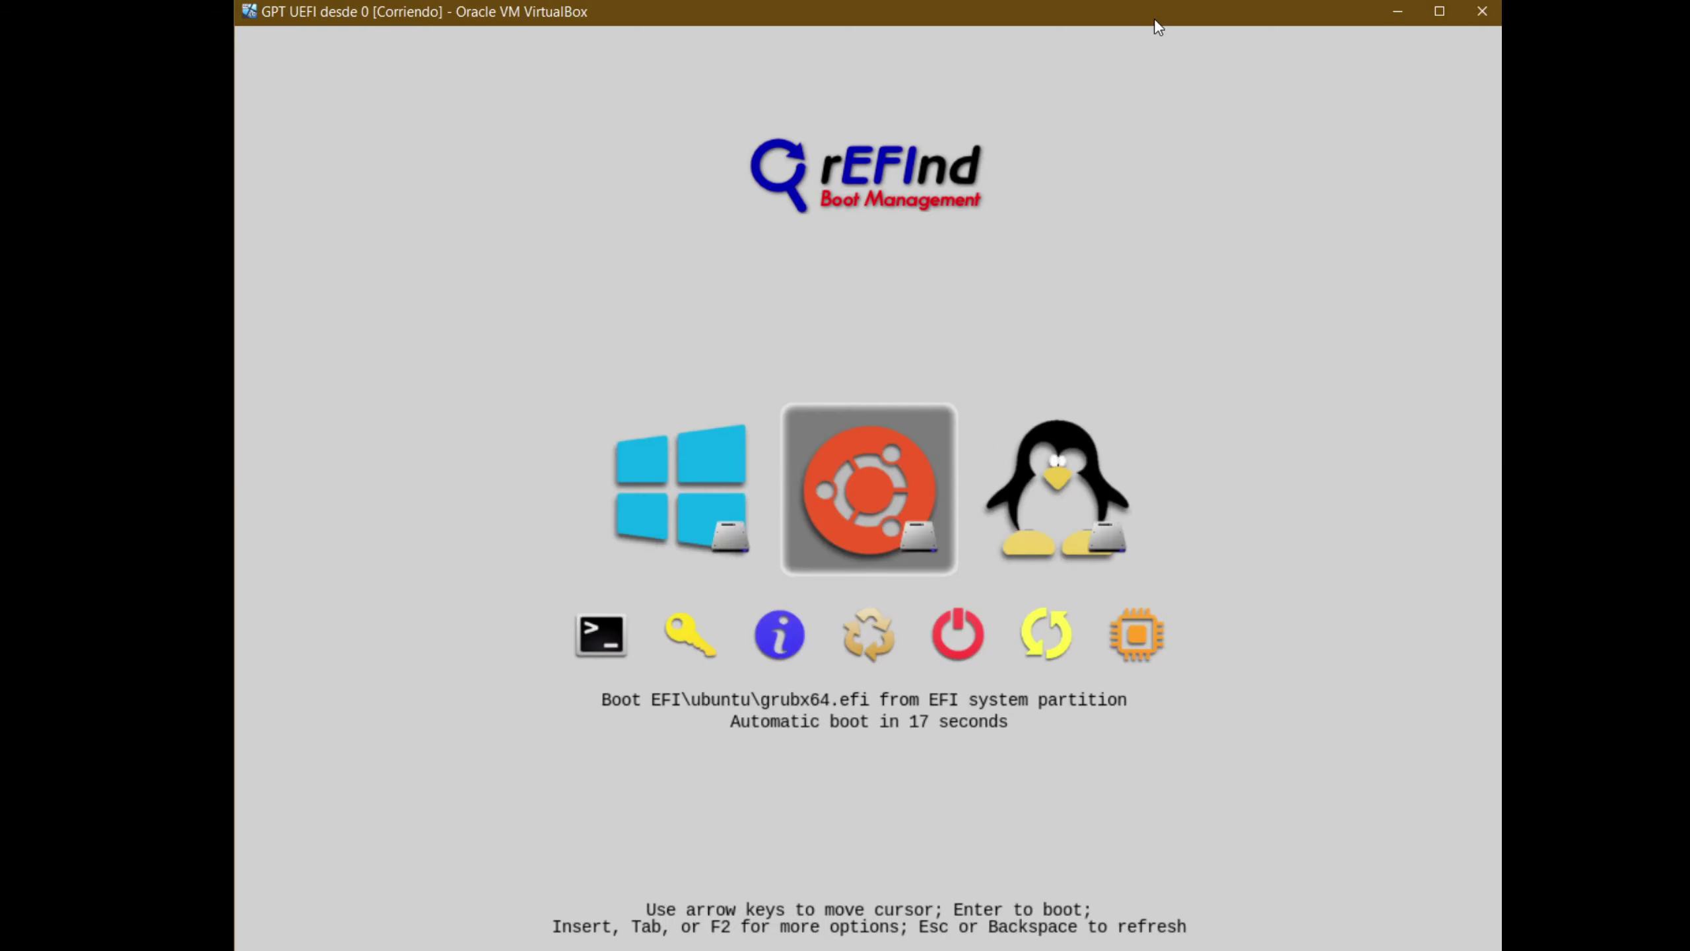
Boot the Windows entry from rEFInd and sign in with the account PIN
key(Left)
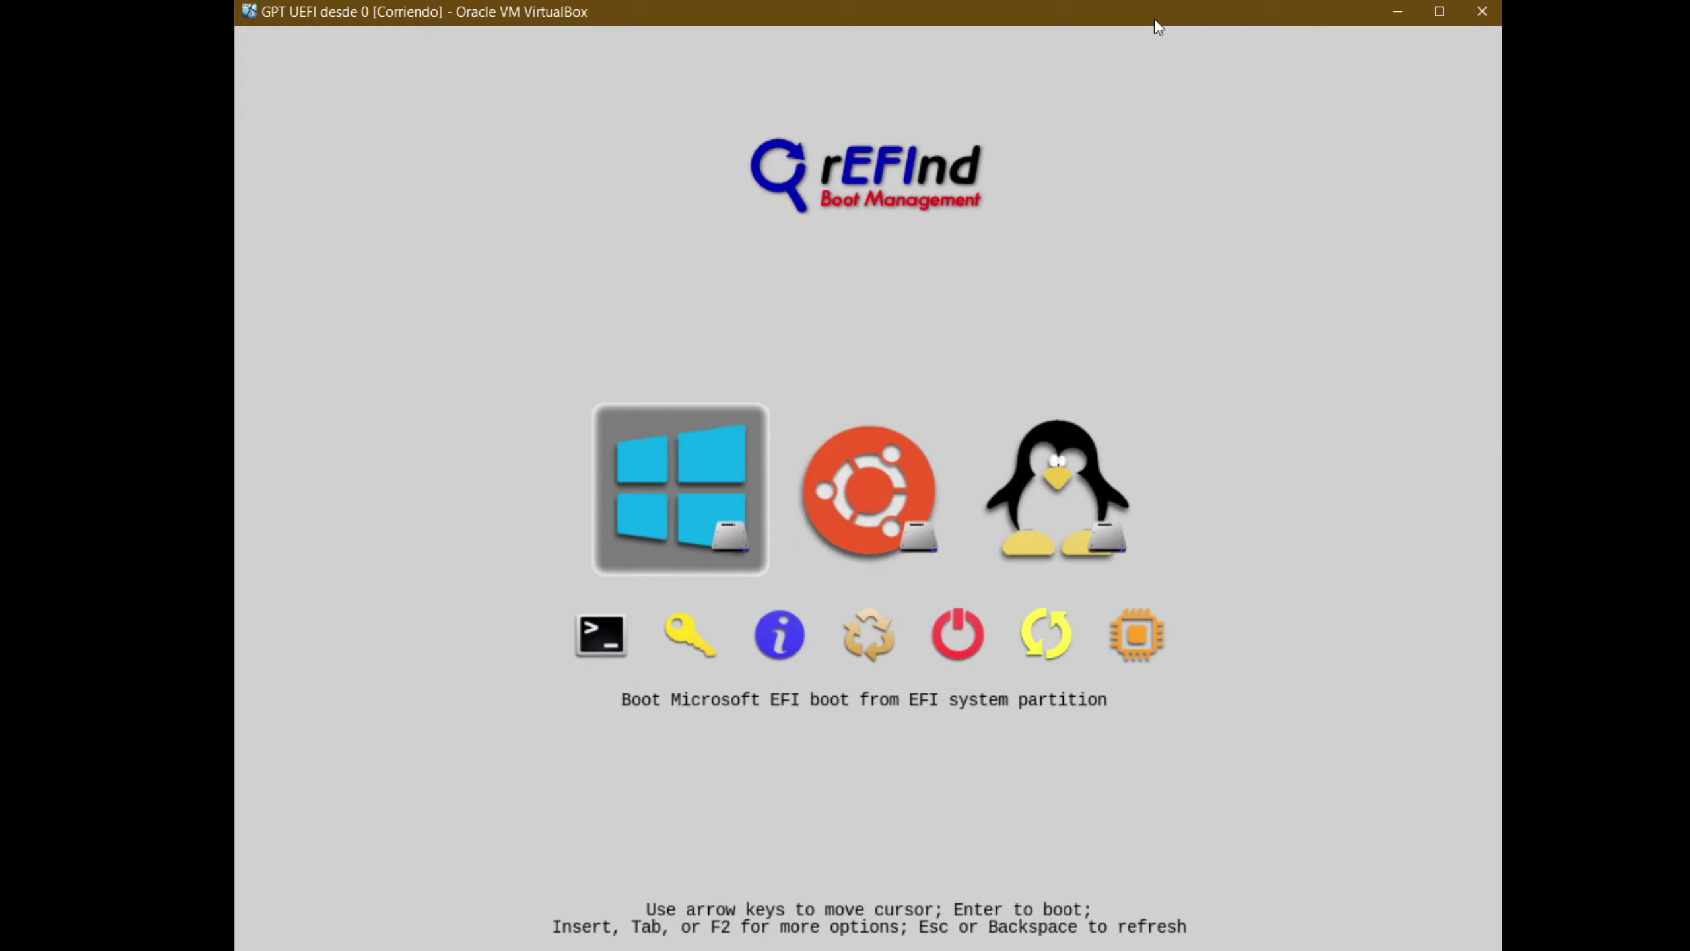
key(Return)
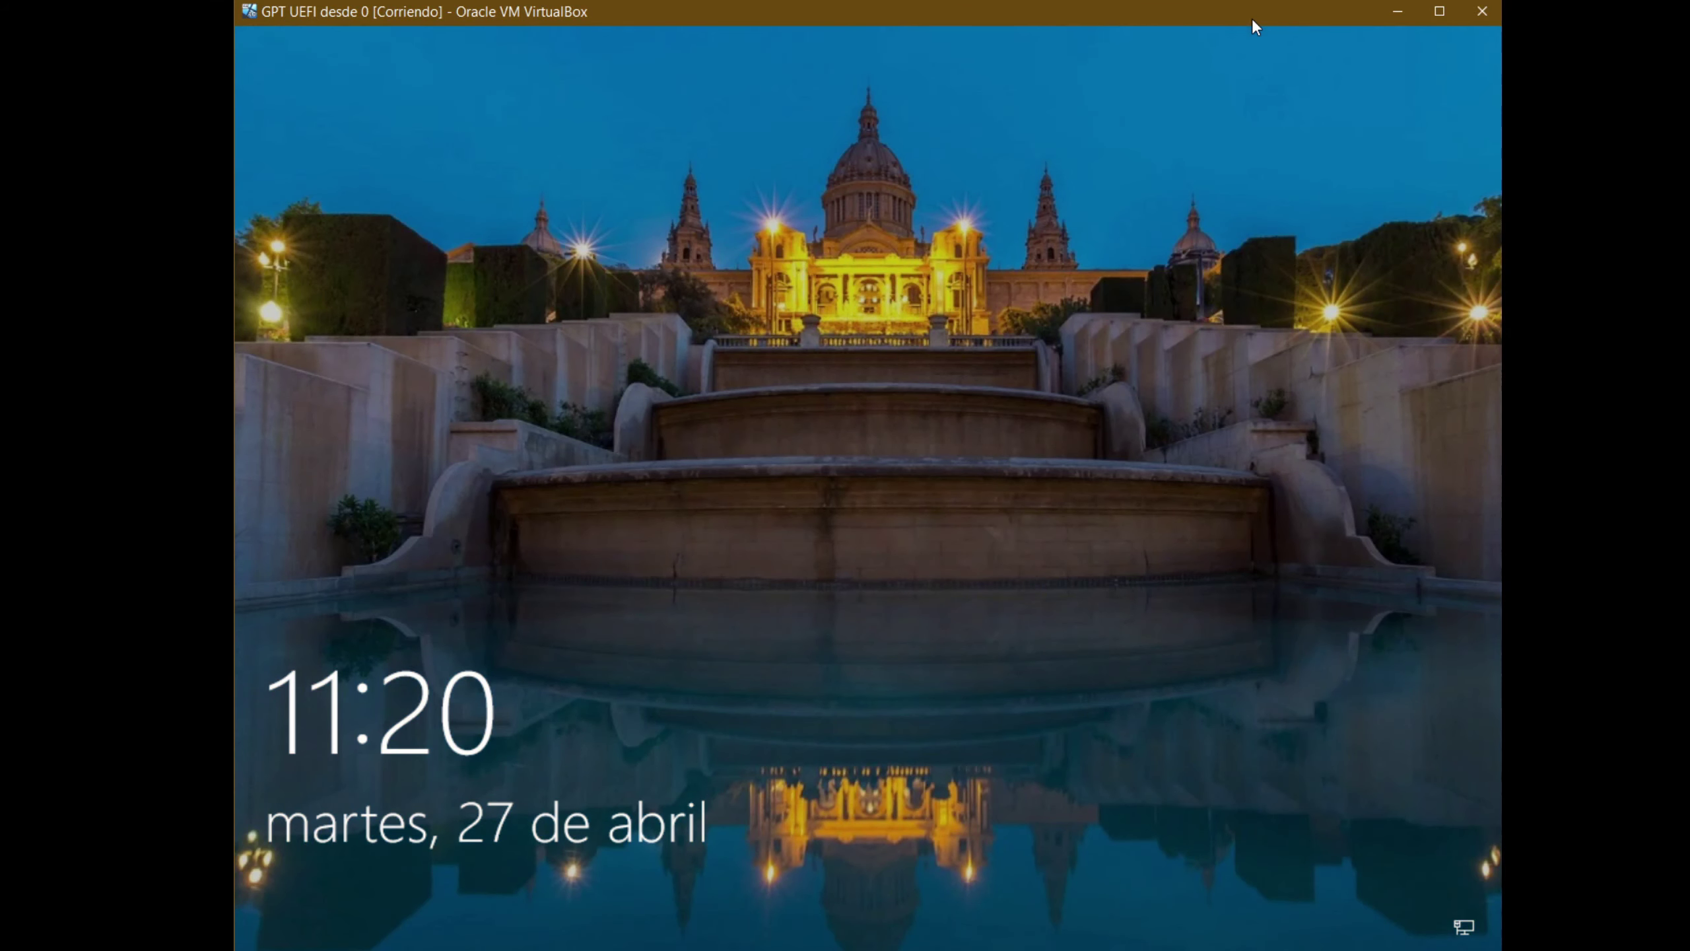
key(Return)
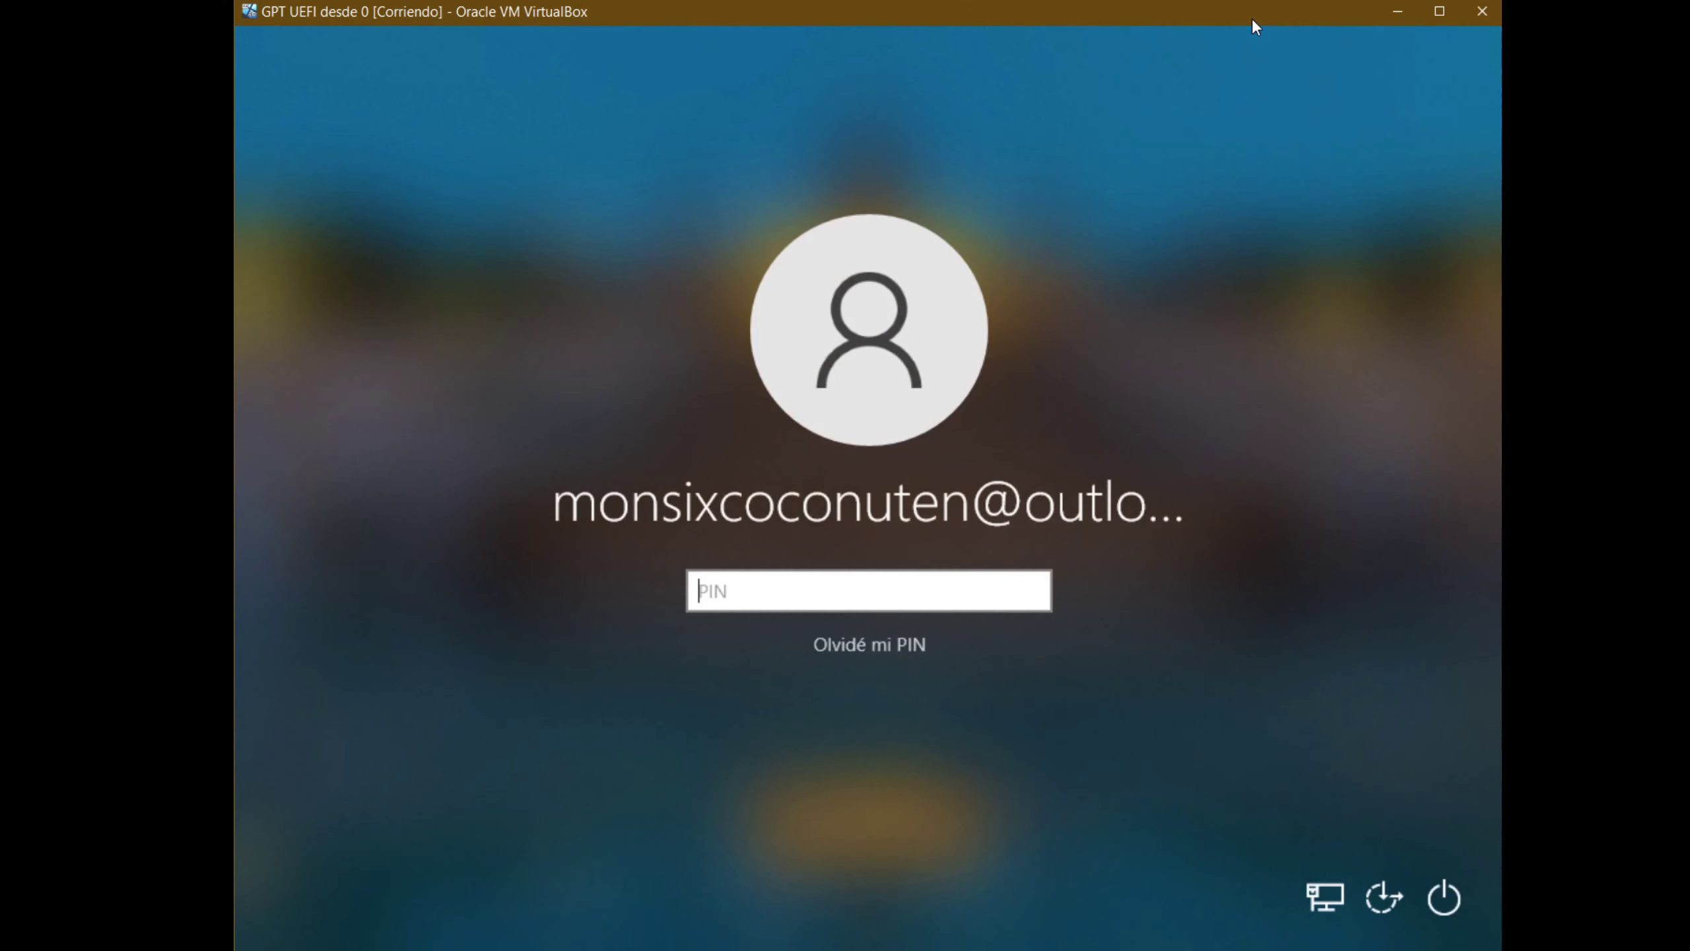
text(1234)
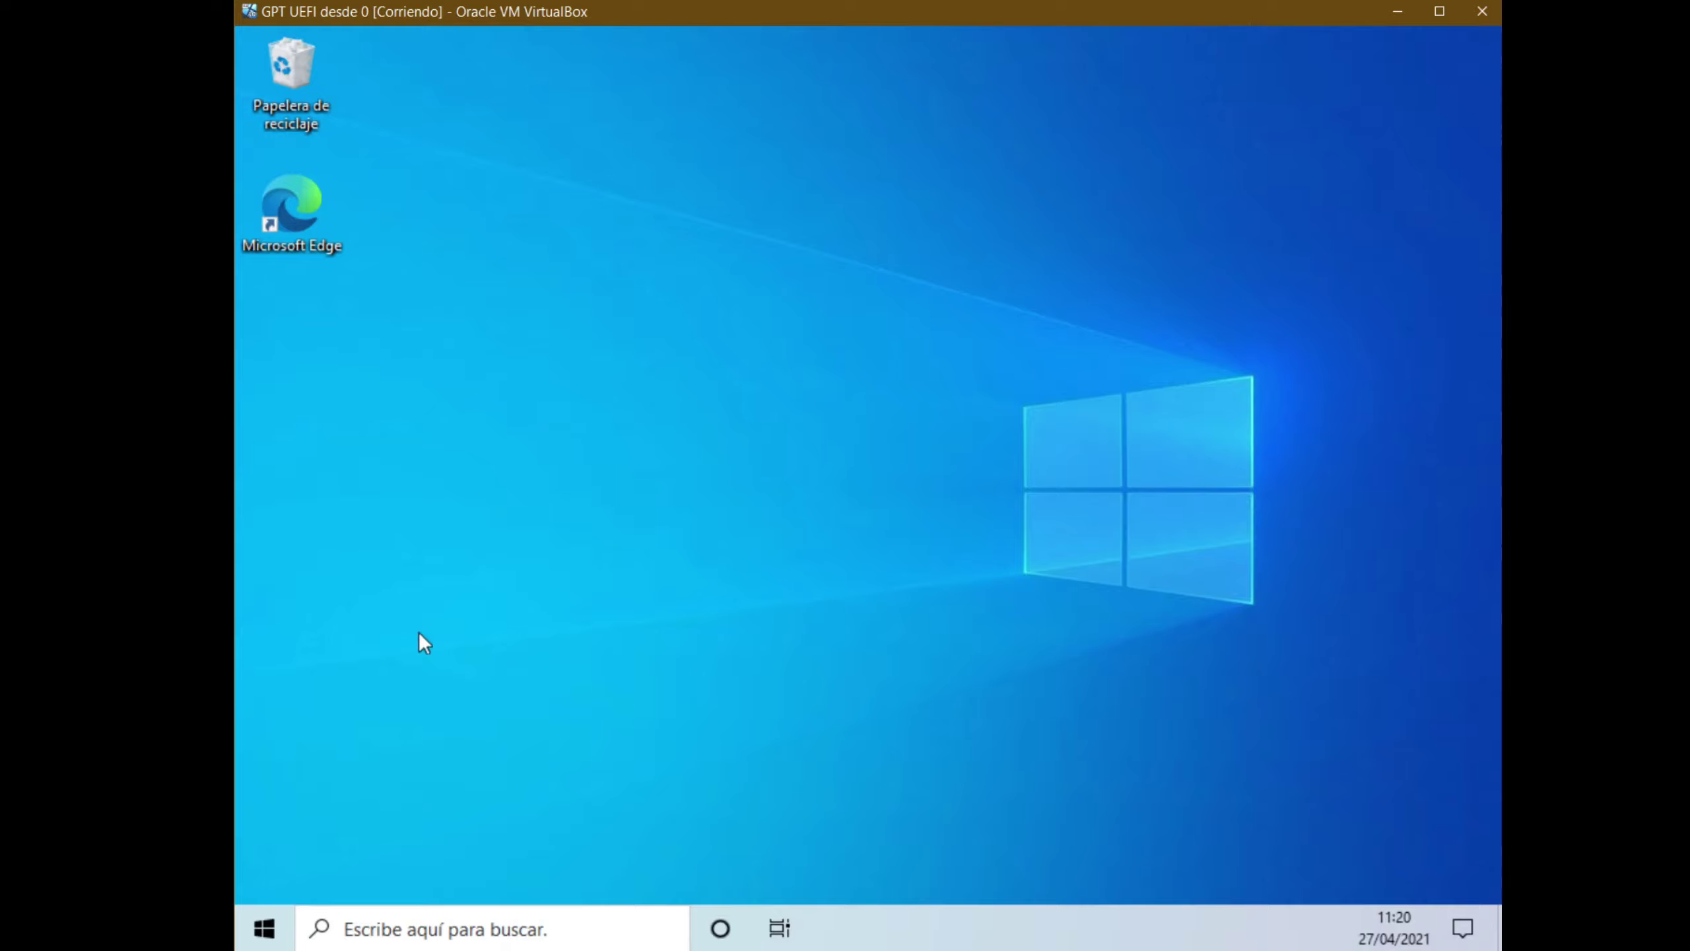
click(258, 936)
text(eq)
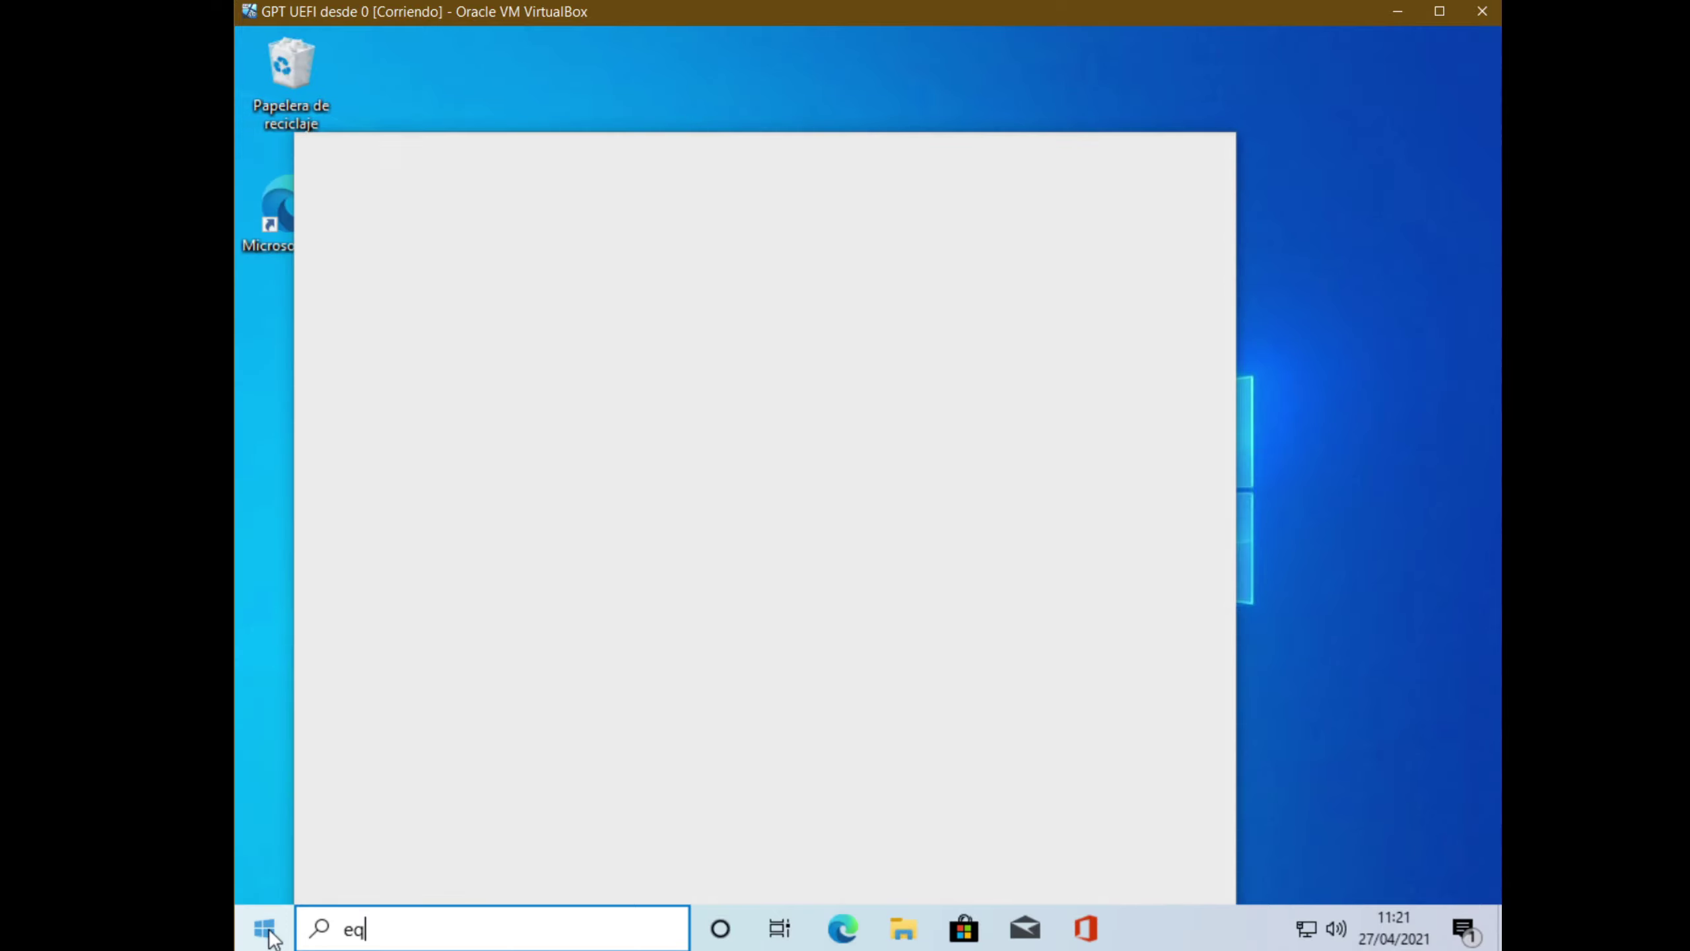
text(uipo)
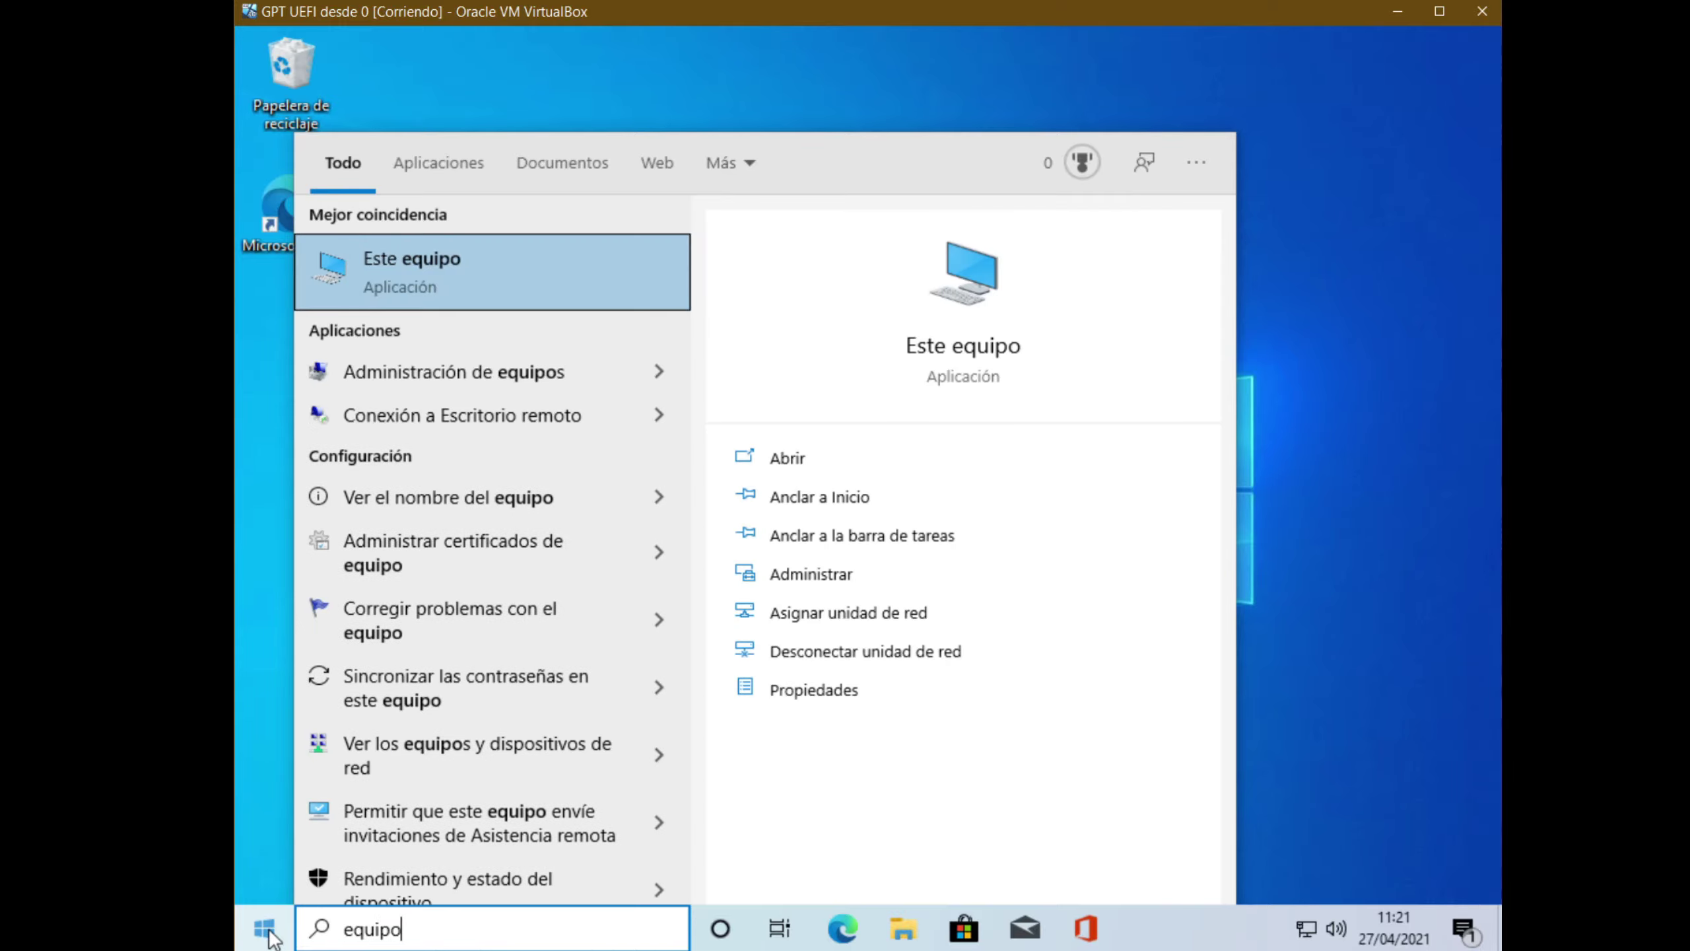
key(Escape)
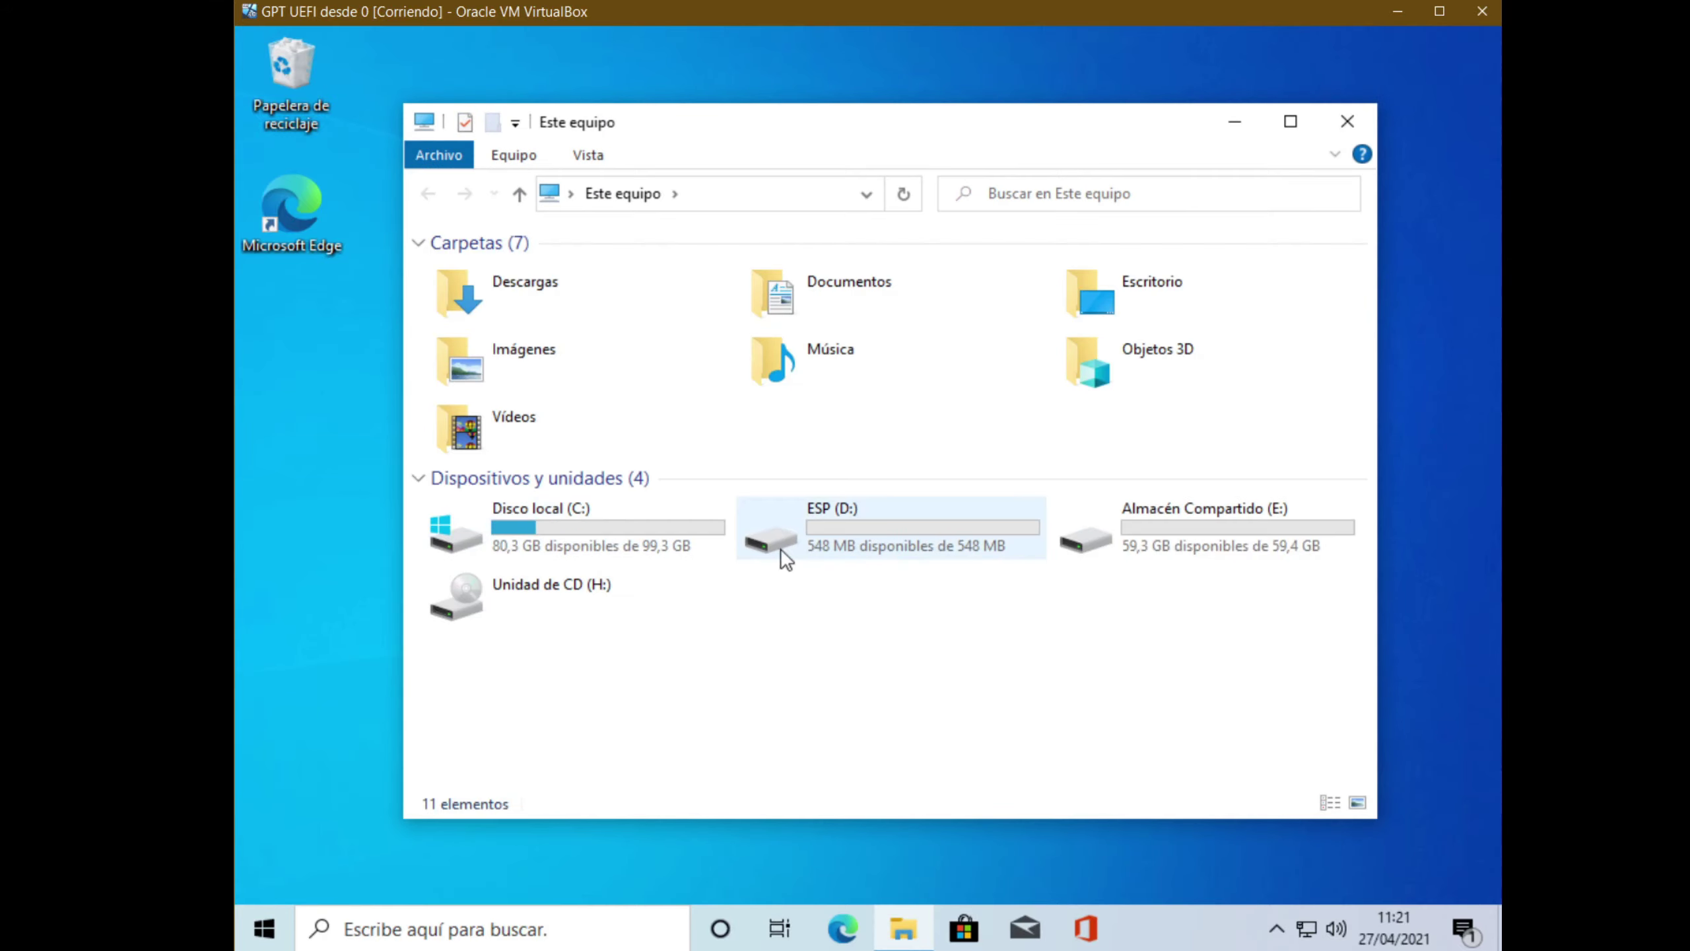
click(1236, 542)
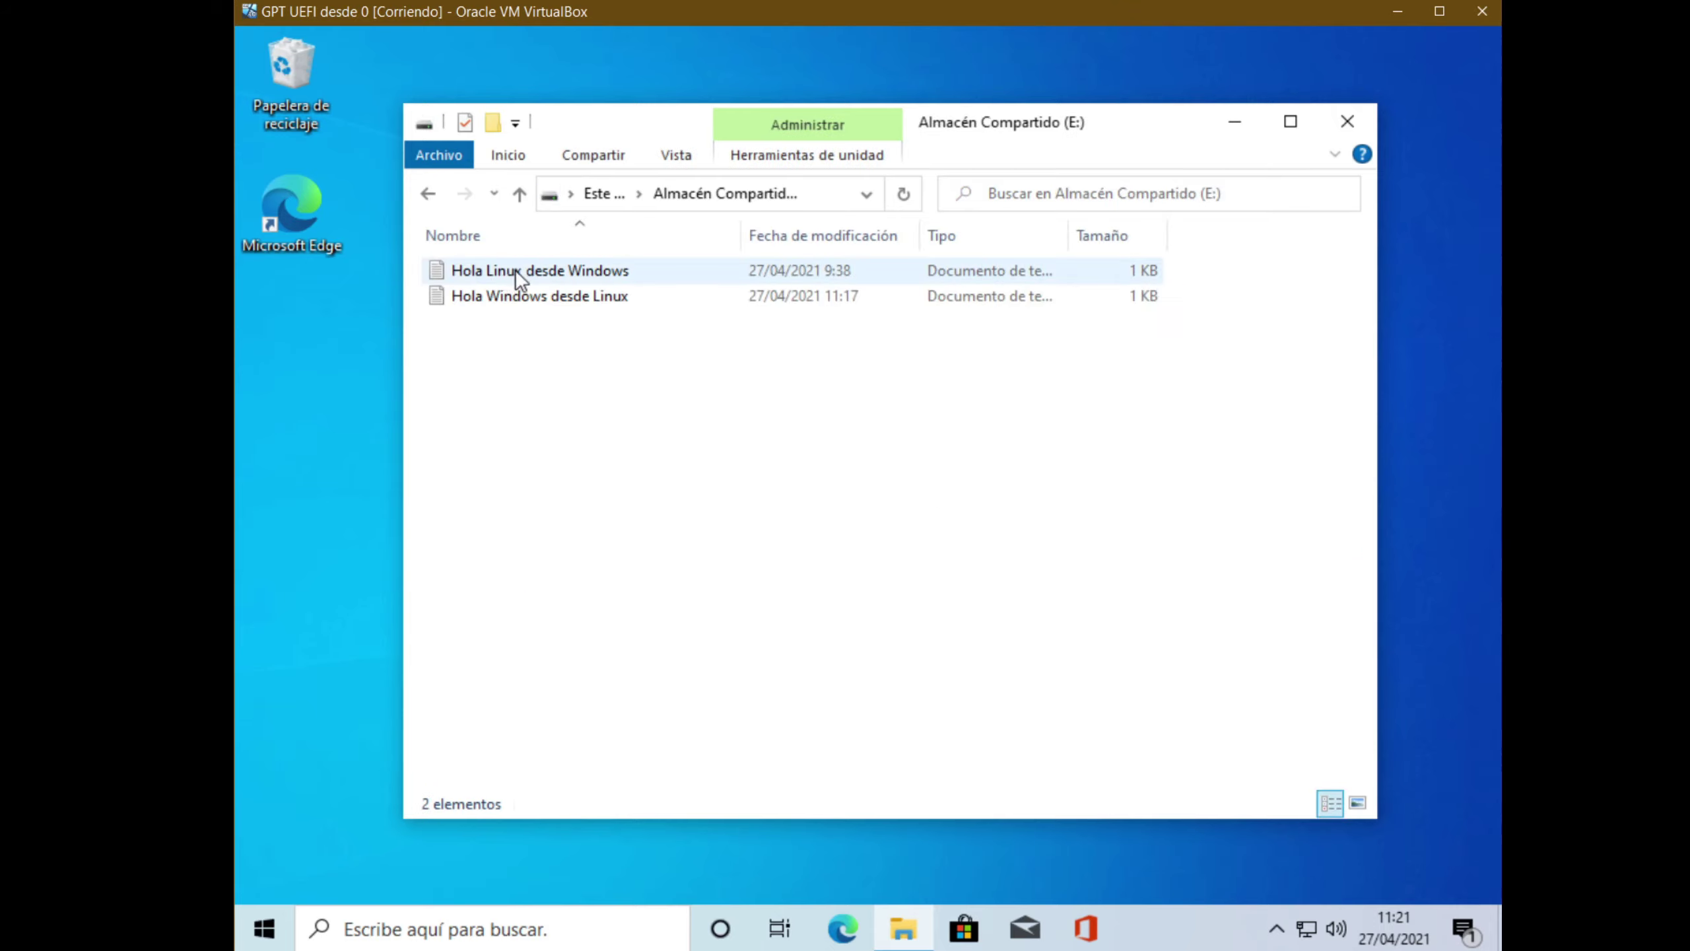
click(522, 301)
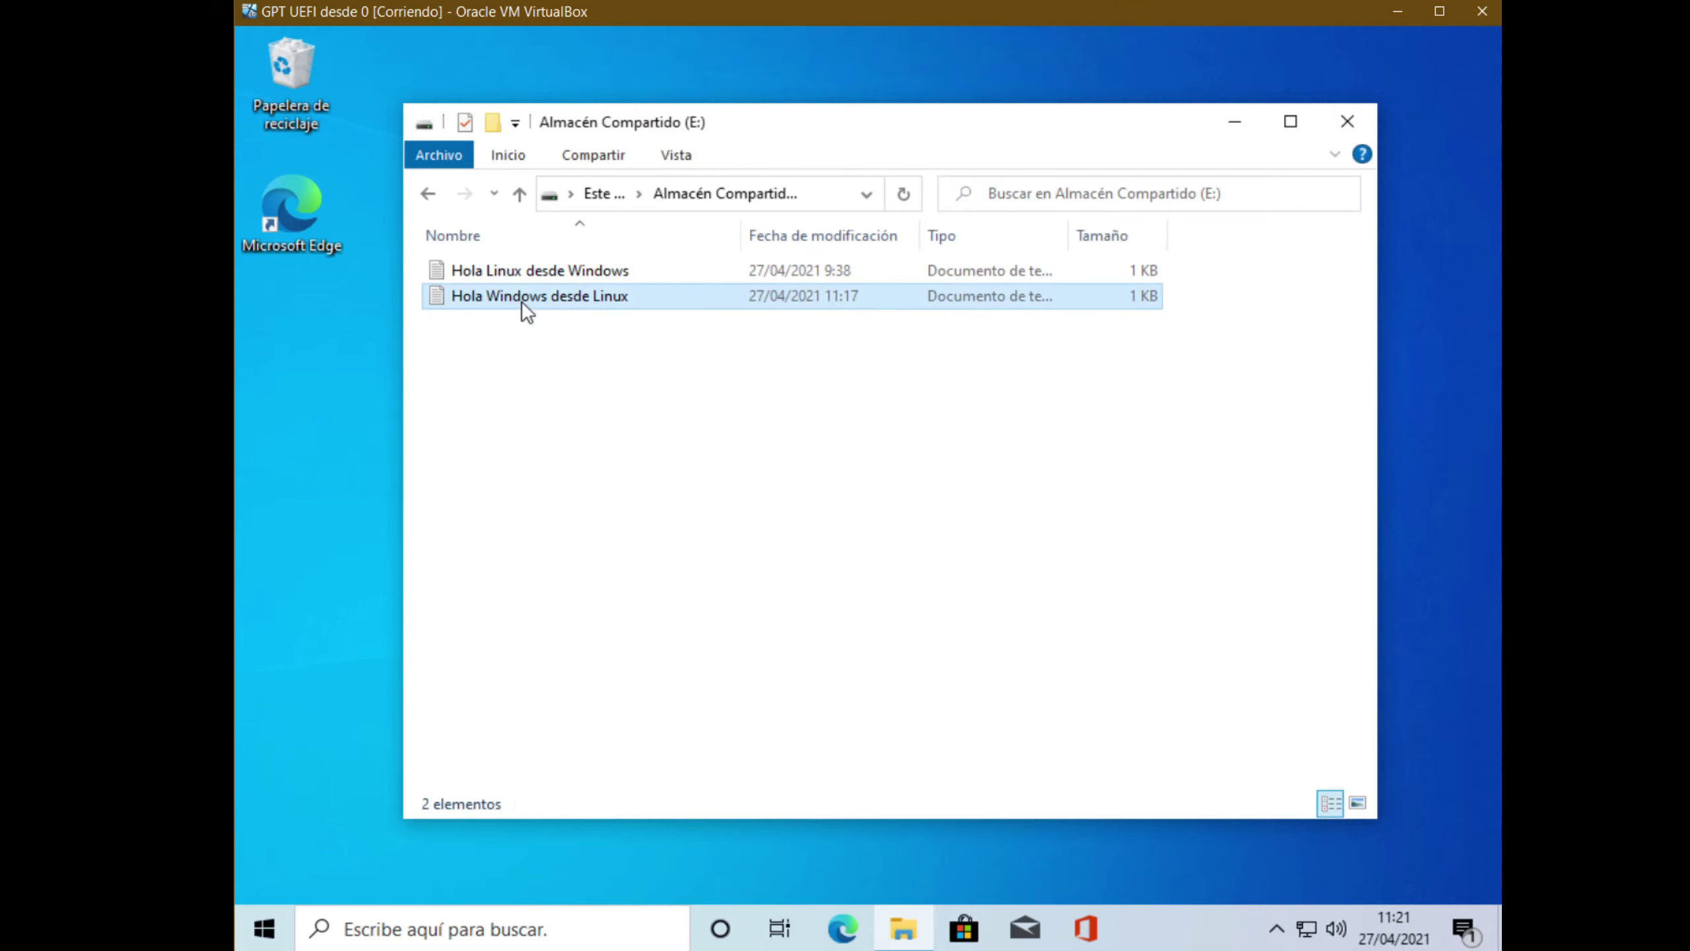
double_click(522, 301)
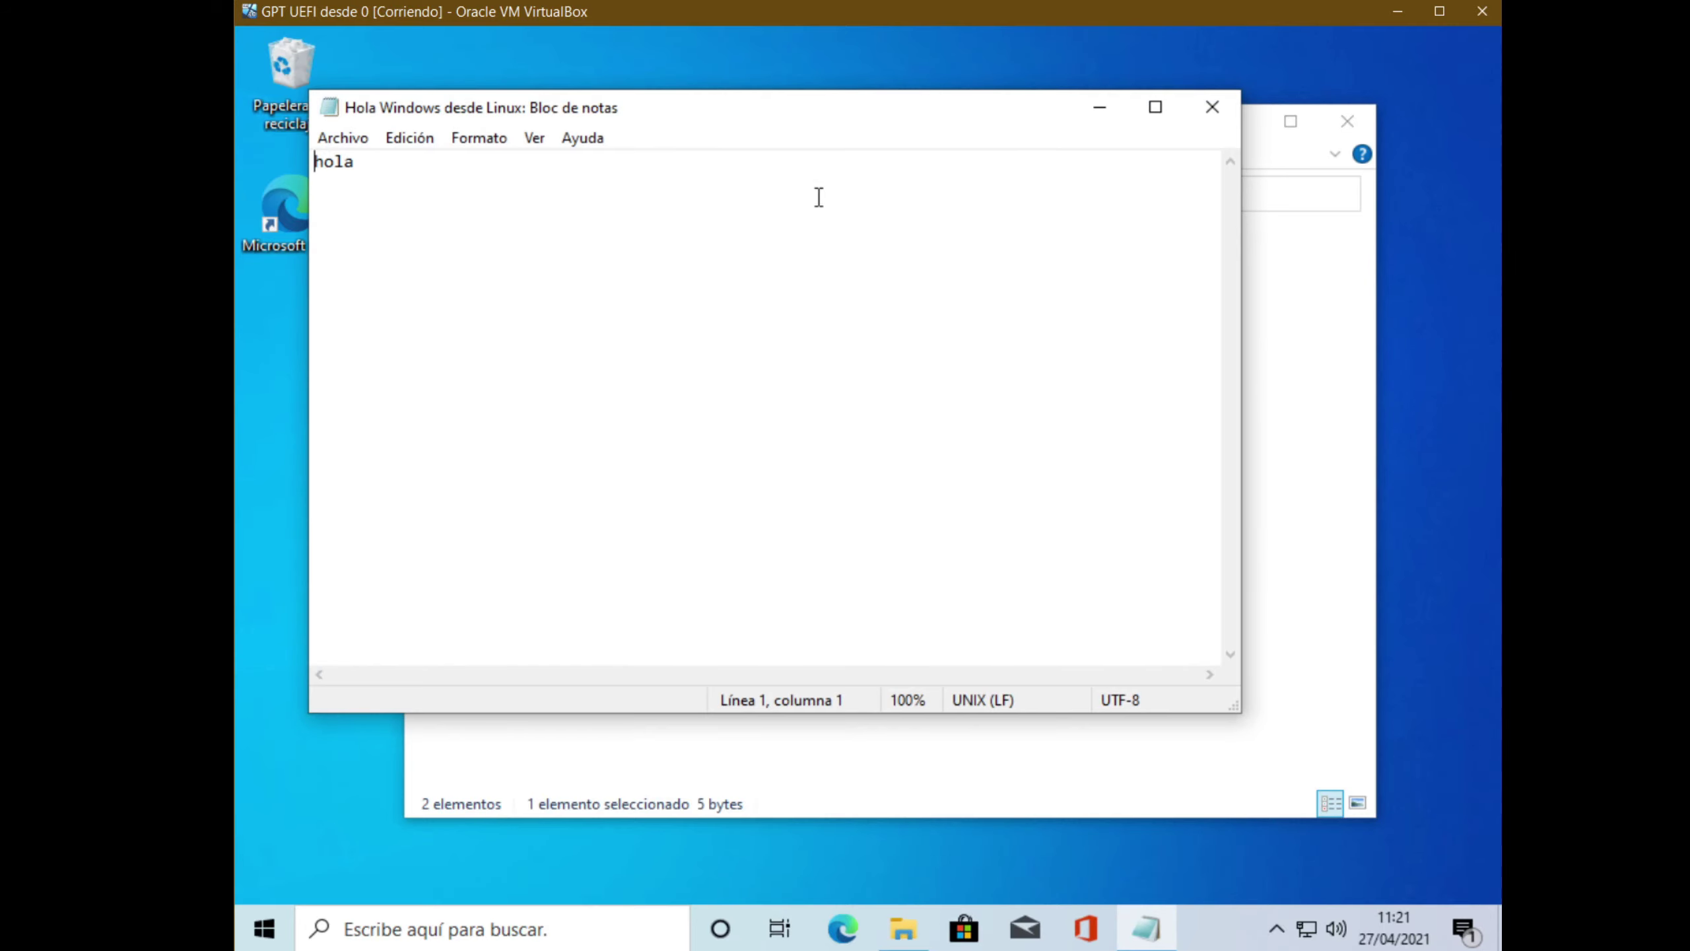
click(1212, 107)
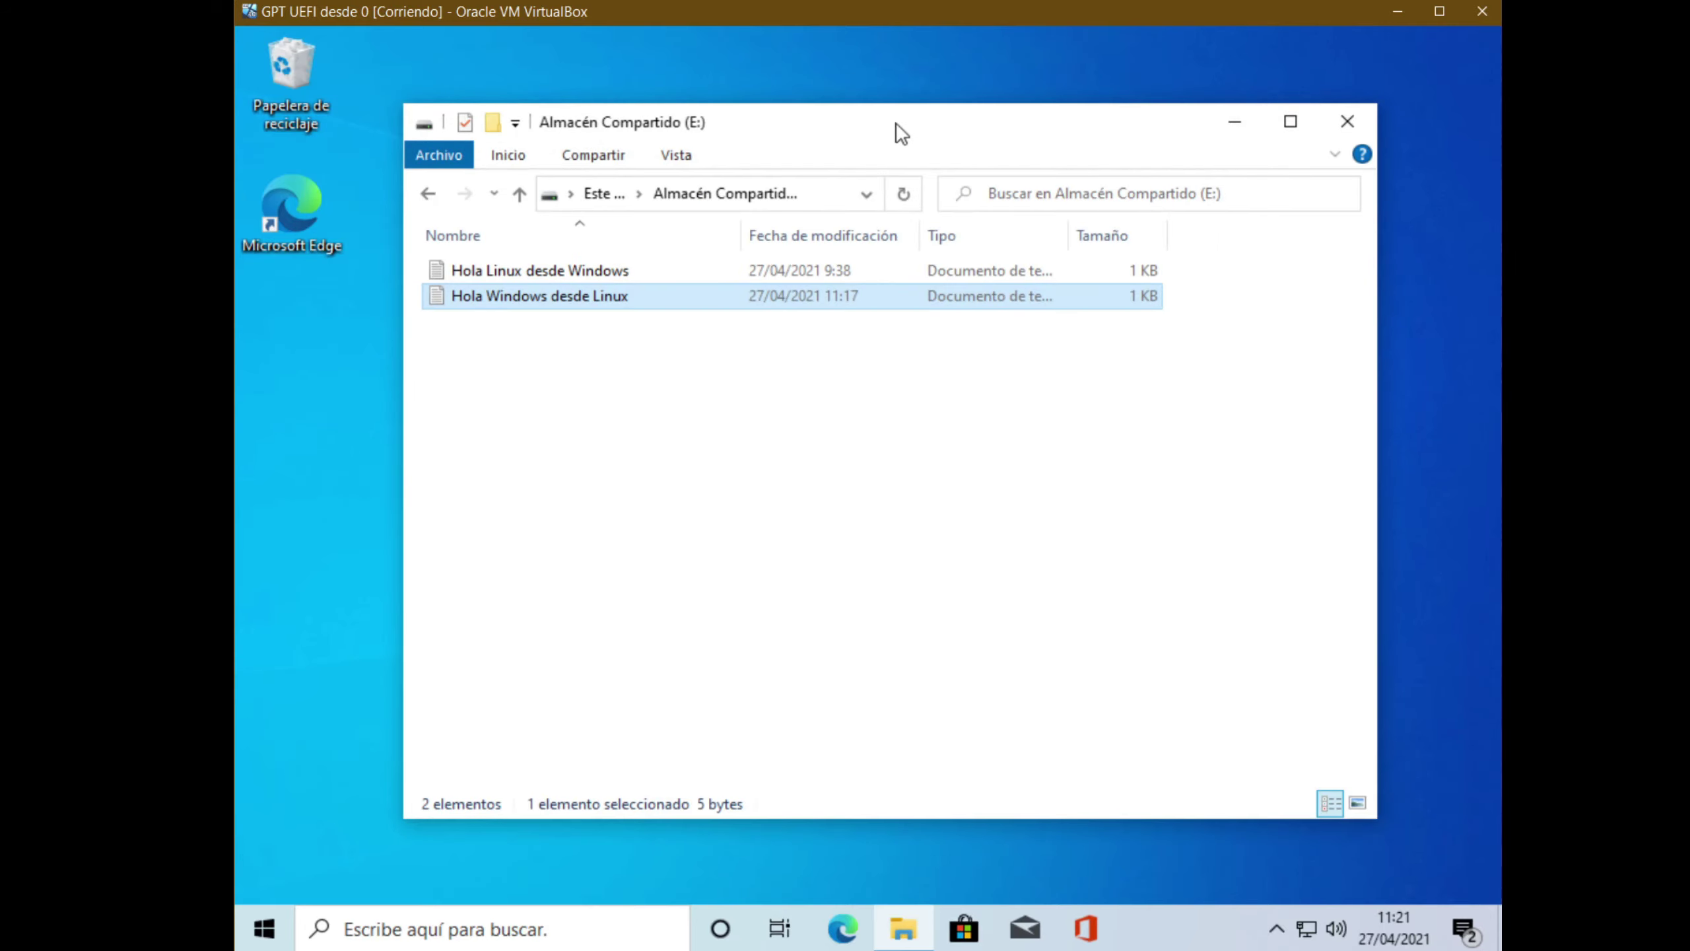
drag(863, 129, 881, 144)
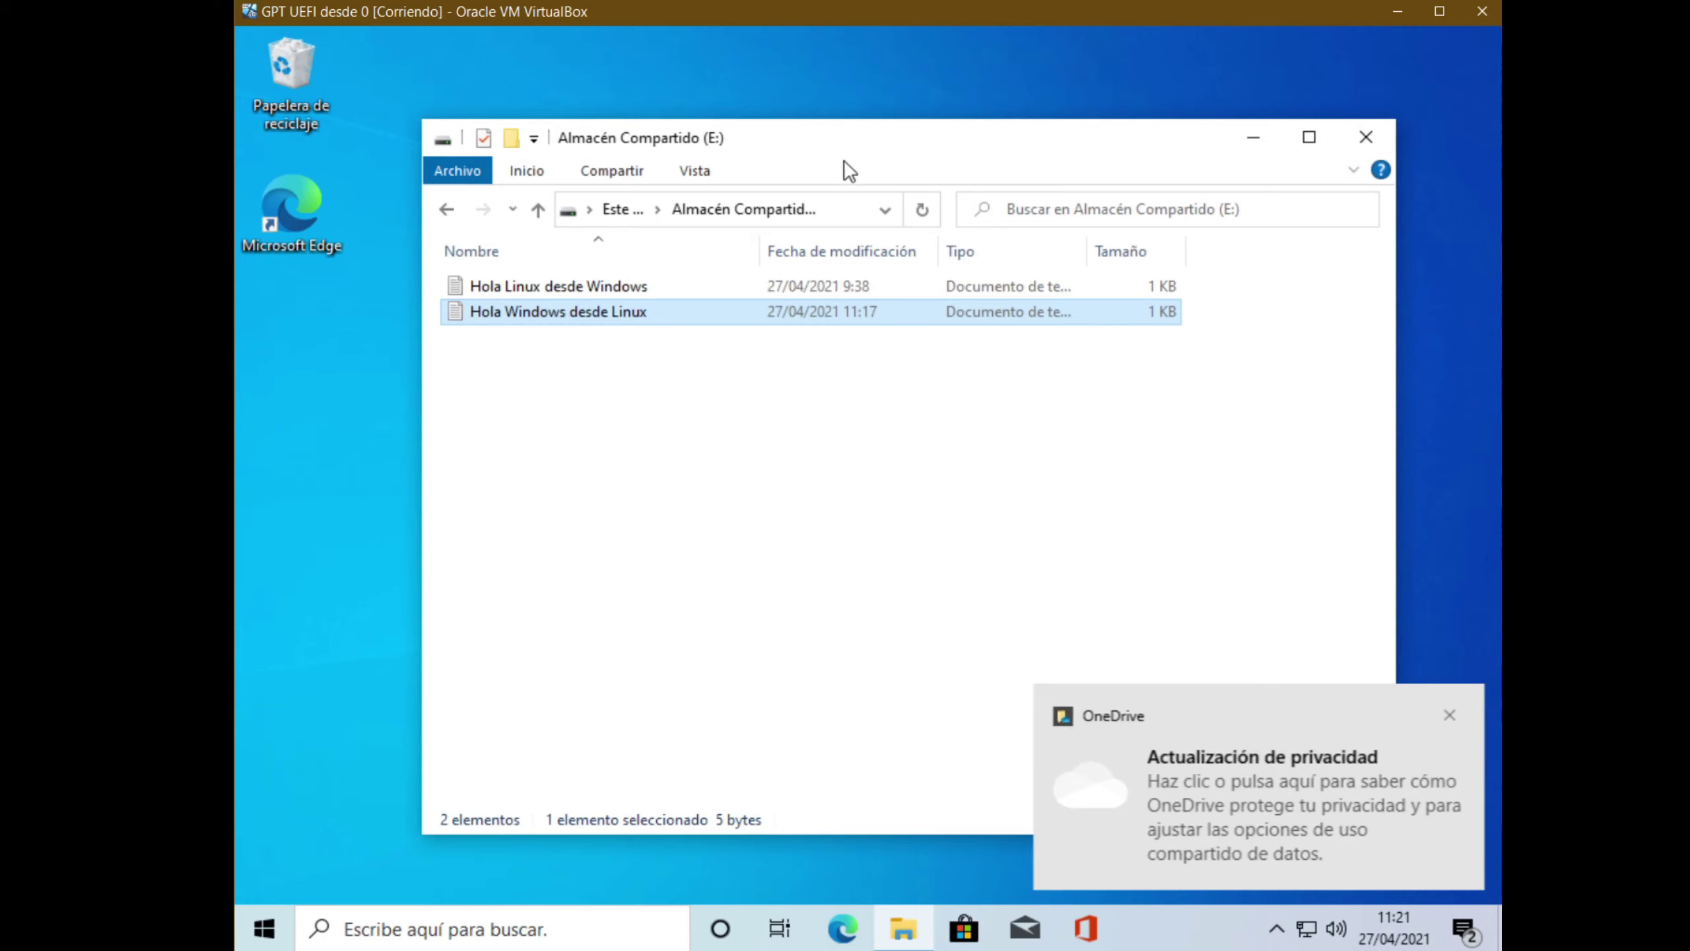
click(1451, 717)
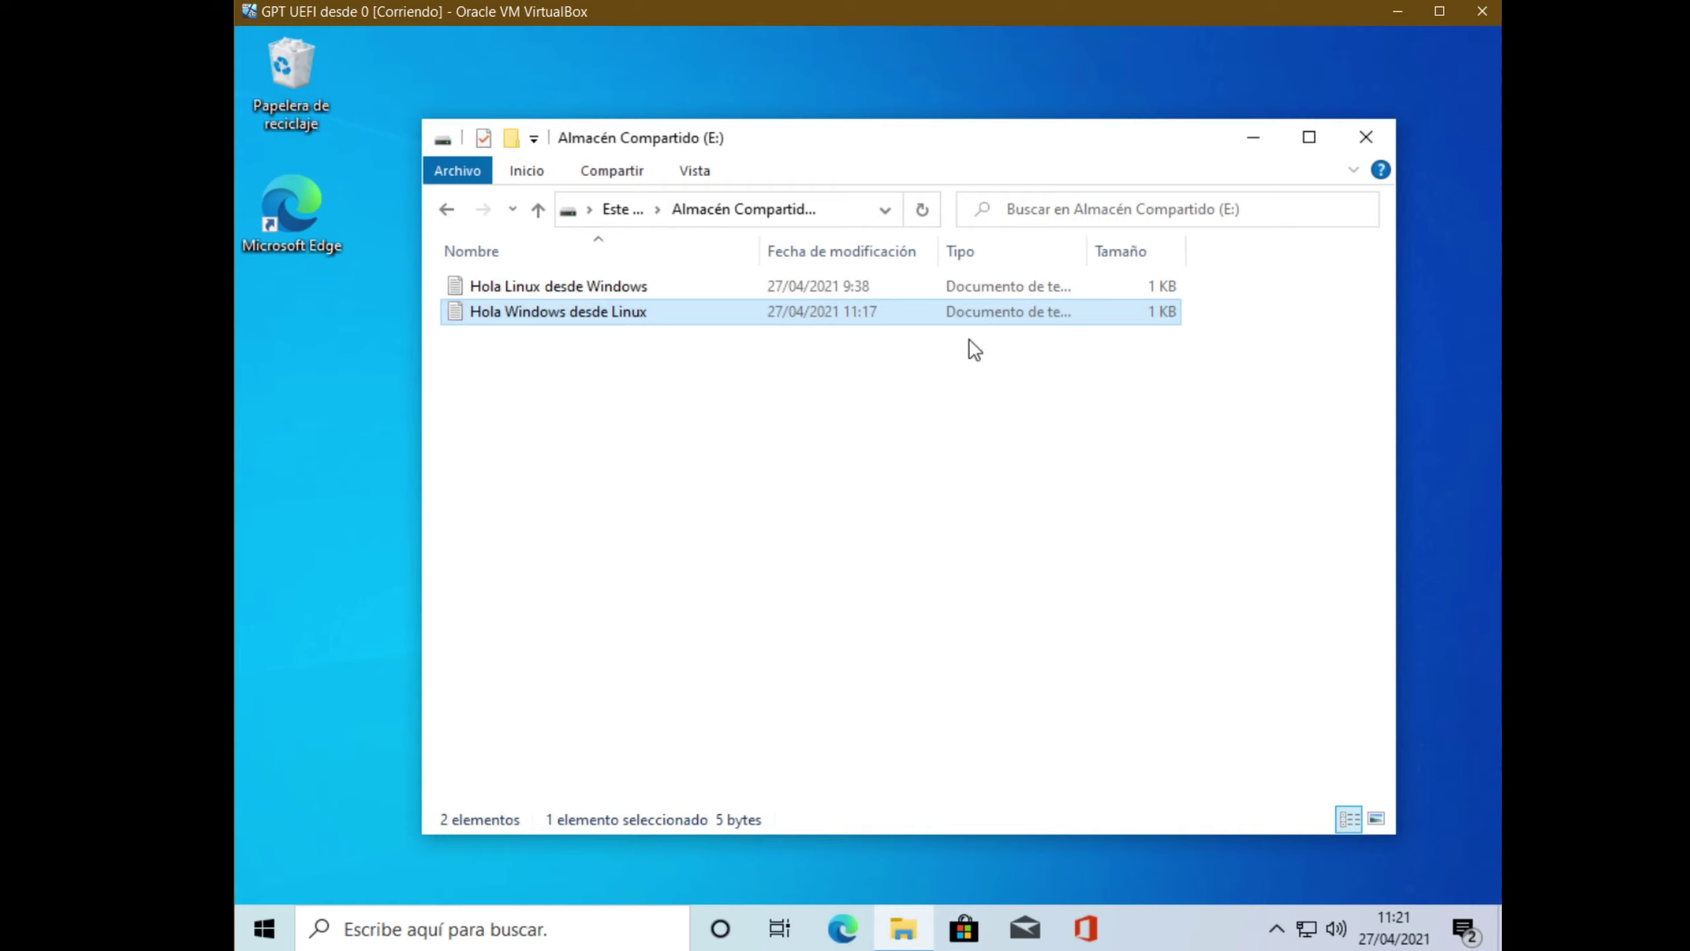
click(539, 353)
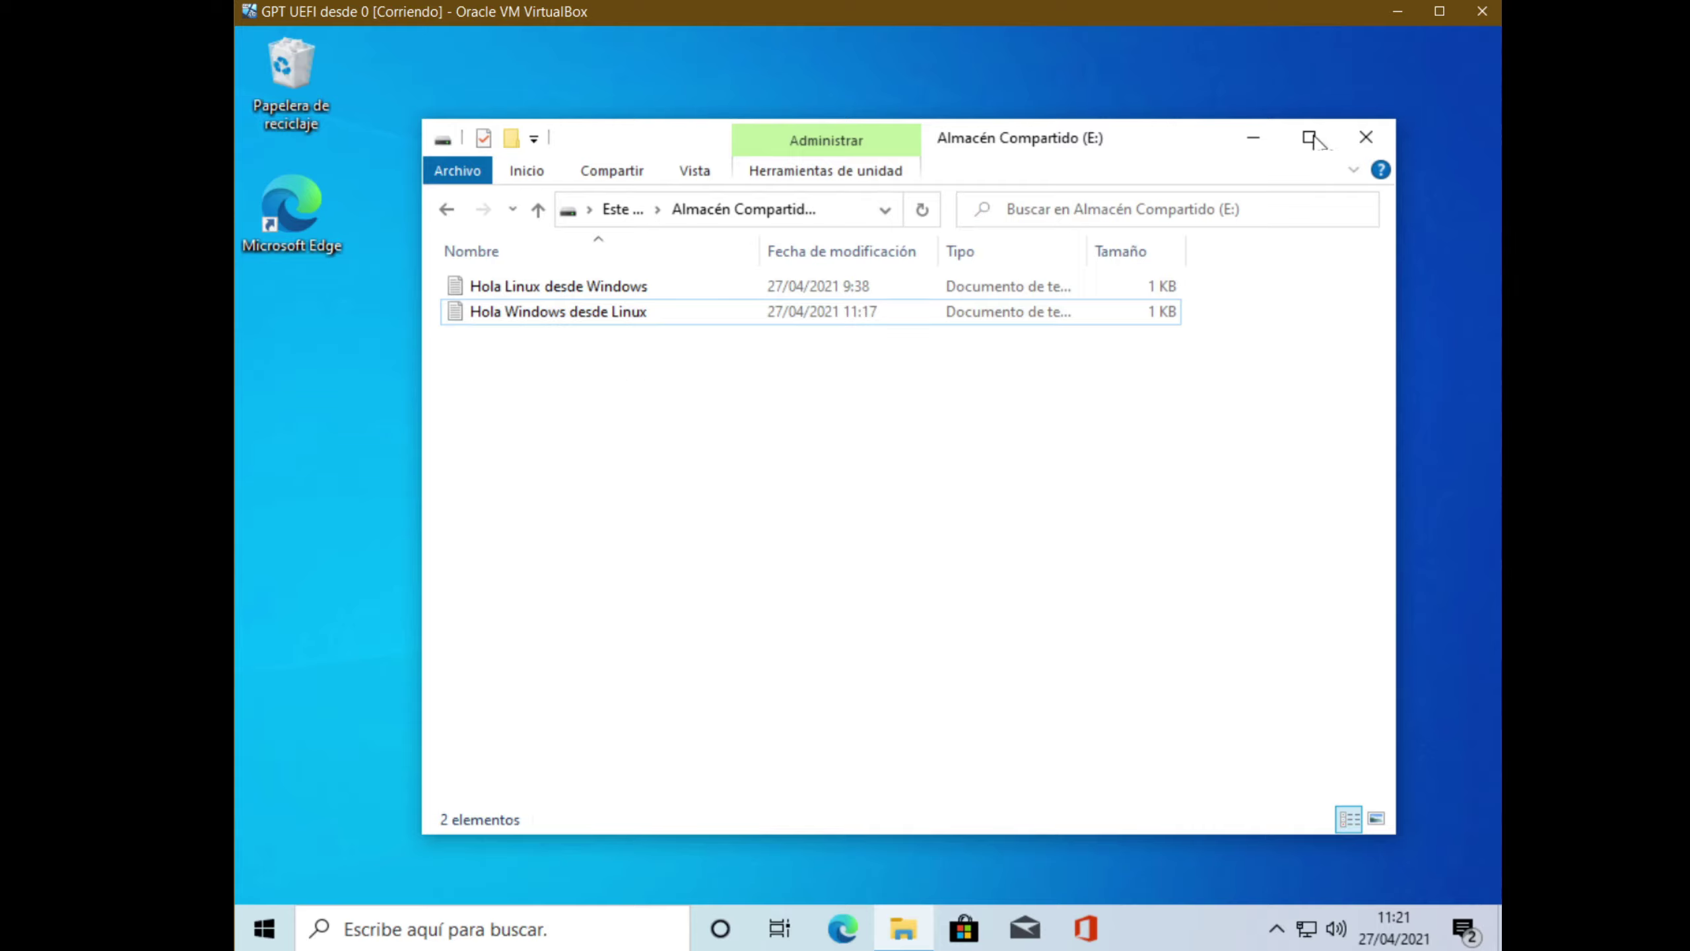
click(1368, 138)
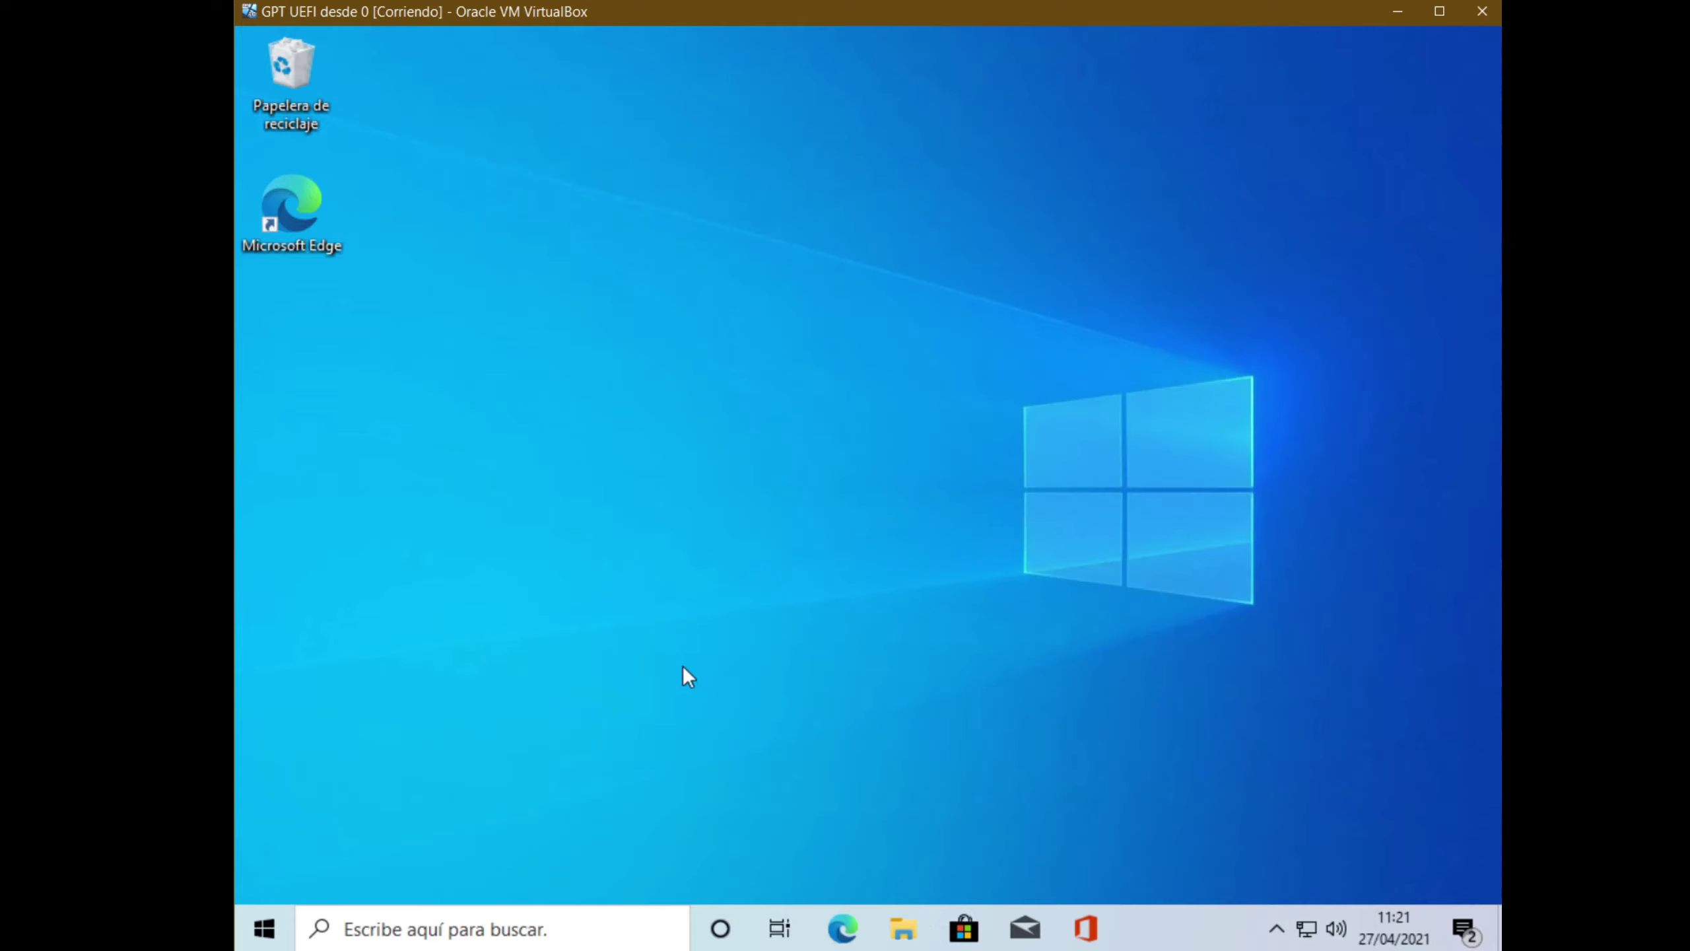